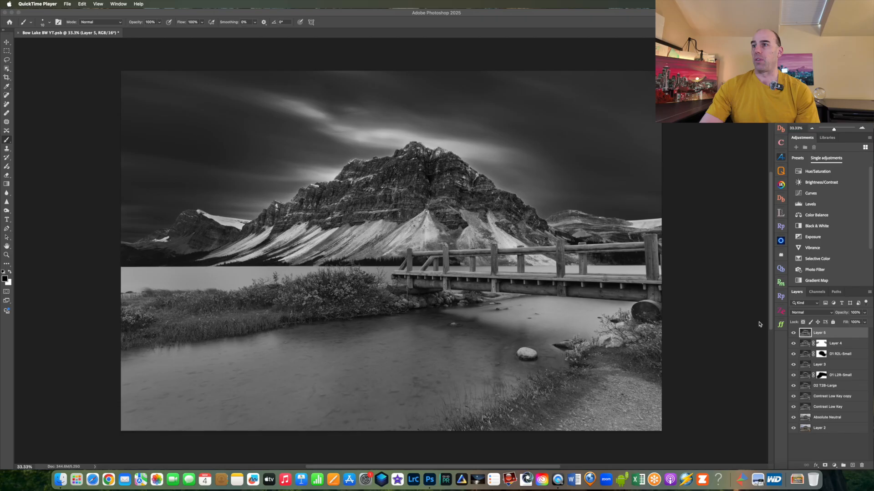
Step: Open the Artisan Pro X panel and load the Water/Dirt channel as a new selection
{"action": "left_click", "coordinate": [781, 158]}
{"action": "left_click", "coordinate": [682, 175]}
{"action": "left_click", "coordinate": [435, 218]}
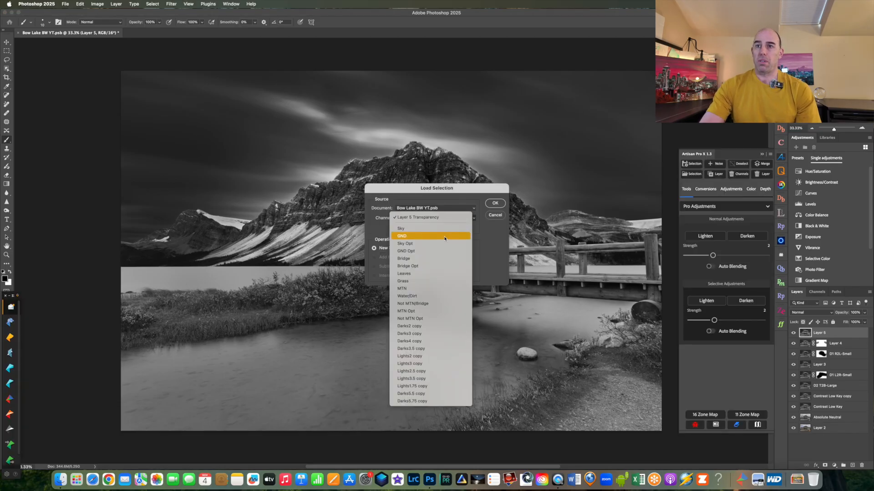
{"action": "left_click", "coordinate": [421, 314]}
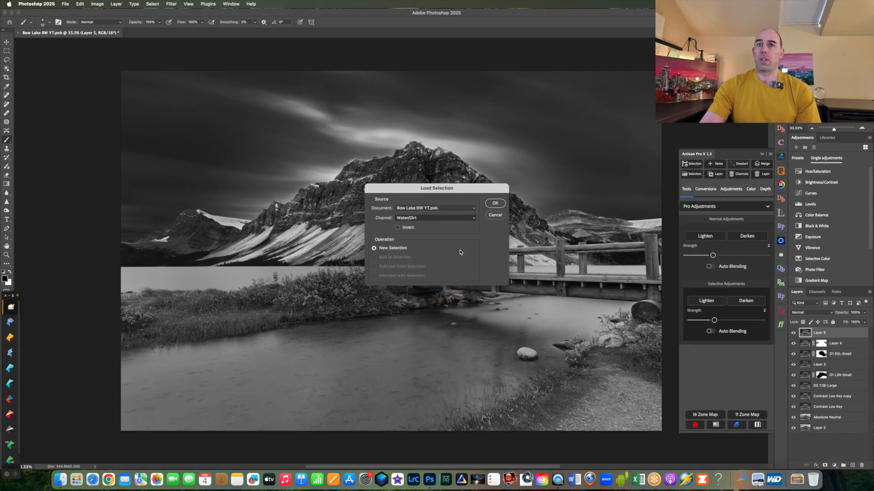
{"action": "left_click", "coordinate": [495, 204]}
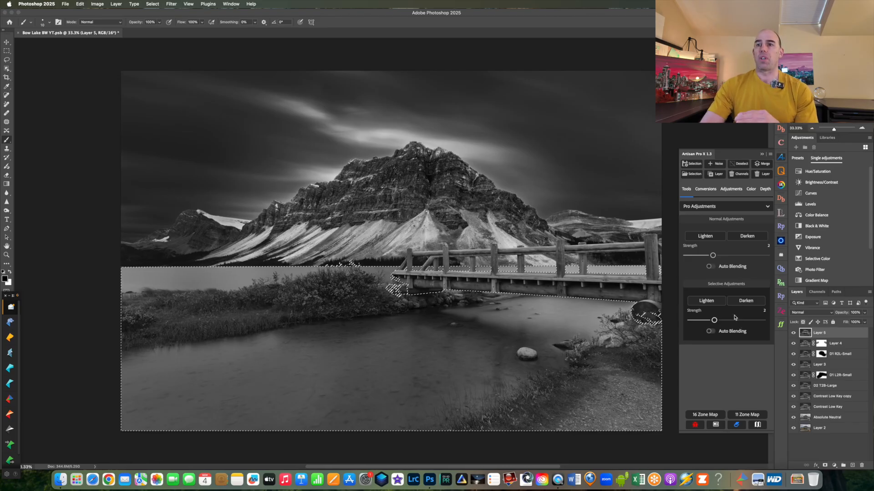
Step: Darken the selected foreground with the medium bottom-to-top depth gradient, once at strength 1 and once at strength 2
{"action": "left_click", "coordinate": [687, 320]}
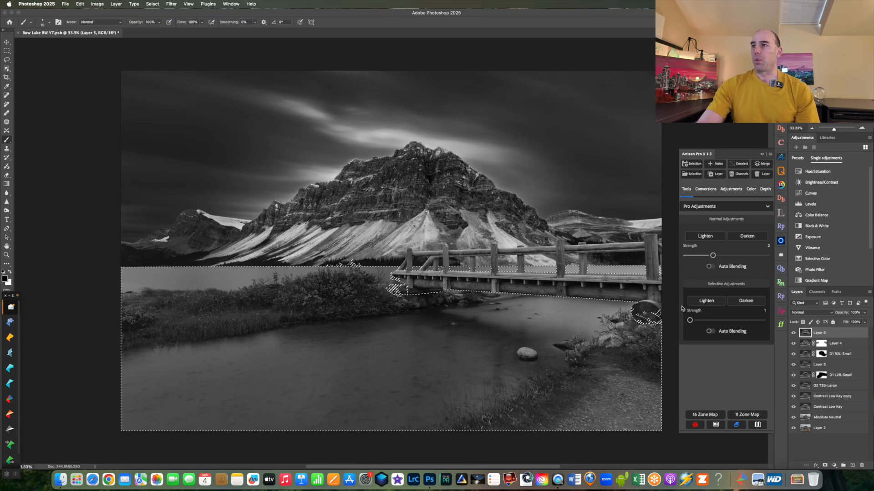
{"action": "left_click", "coordinate": [766, 189]}
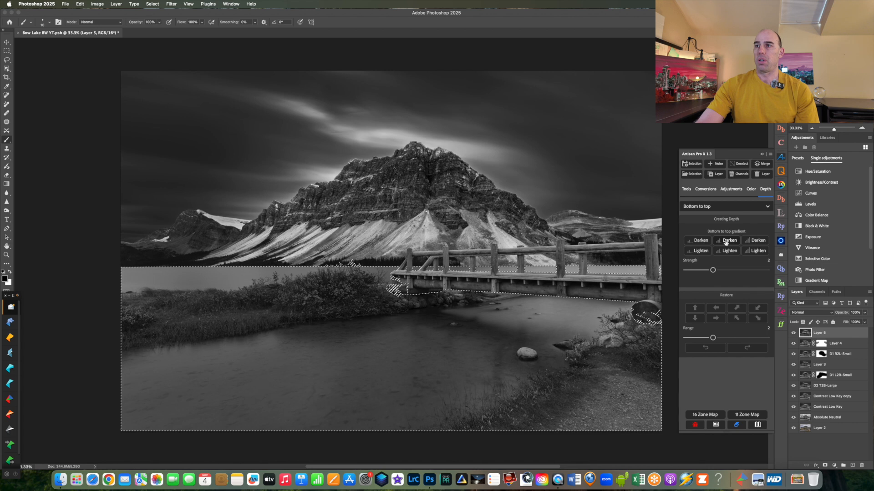
{"action": "left_click", "coordinate": [686, 270]}
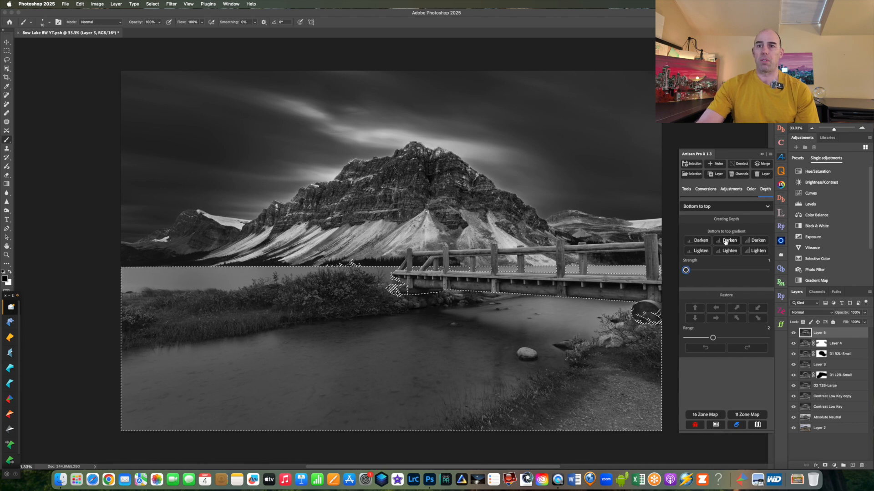
{"action": "left_click", "coordinate": [726, 242]}
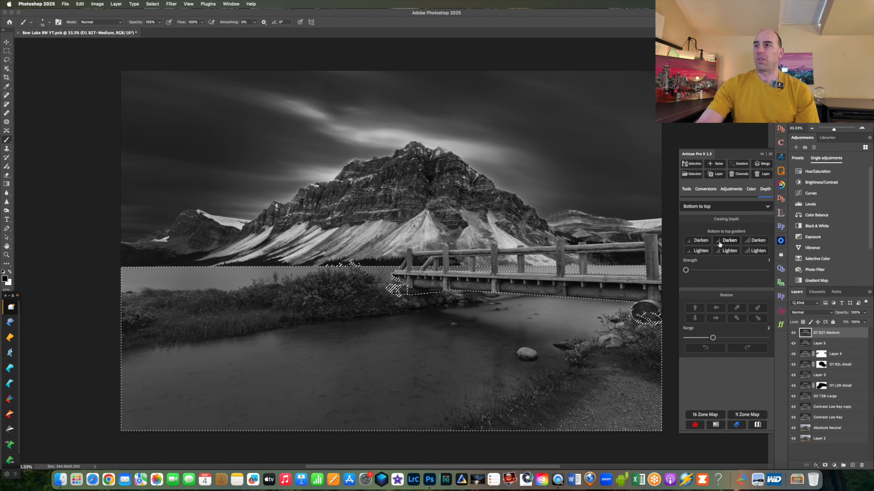
{"action": "left_click", "coordinate": [727, 245]}
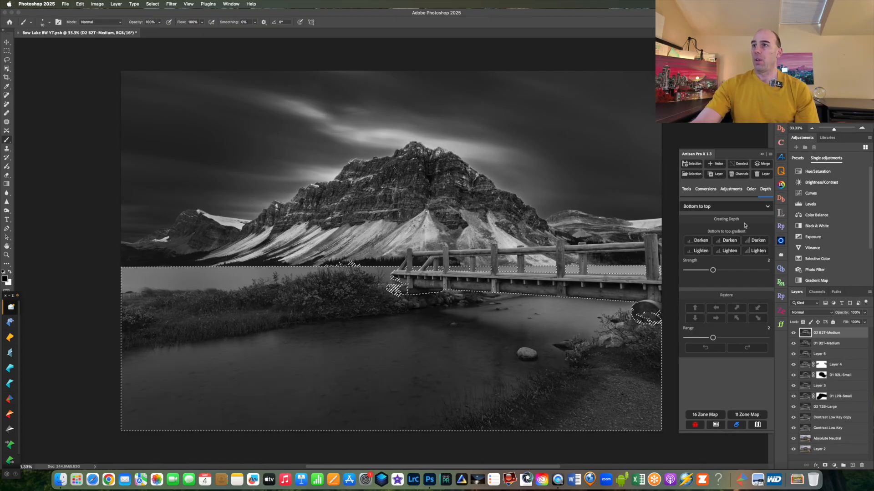
Step: Darken the selected foreground twice with the small diagonal depth gradient from the bottom right at strength 2
{"action": "left_click", "coordinate": [753, 207]}
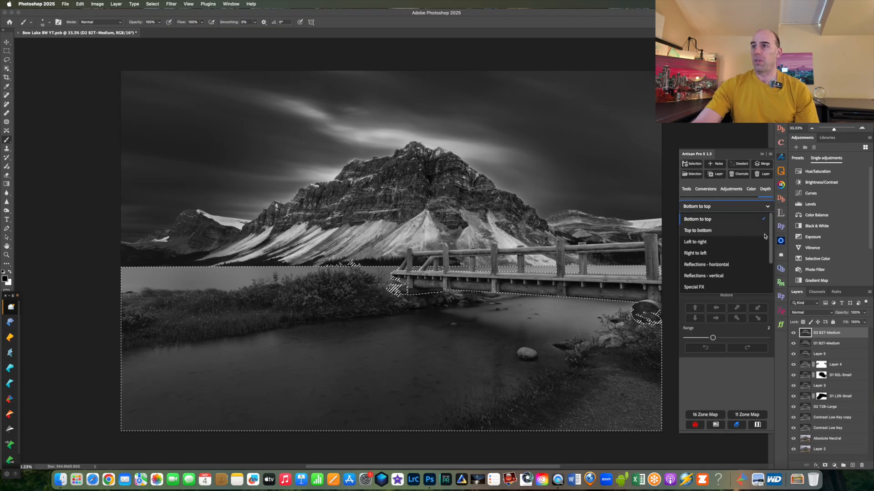
{"action": "scroll", "coordinate": [751, 245], "scroll_direction": "down", "scroll_amount": 3}
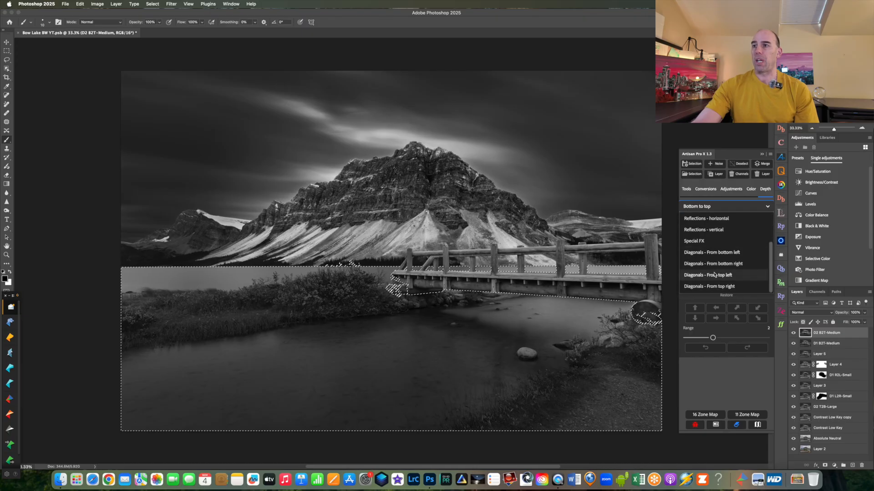
{"action": "left_click", "coordinate": [720, 264]}
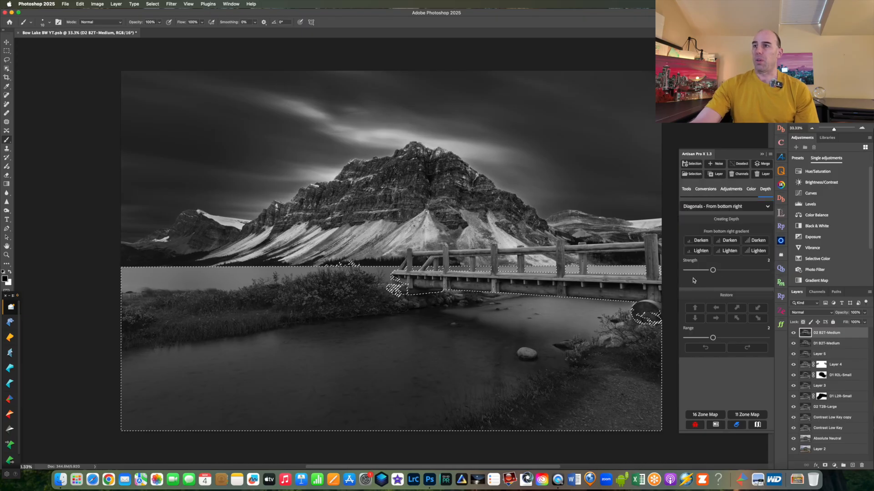
{"action": "left_click", "coordinate": [697, 240]}
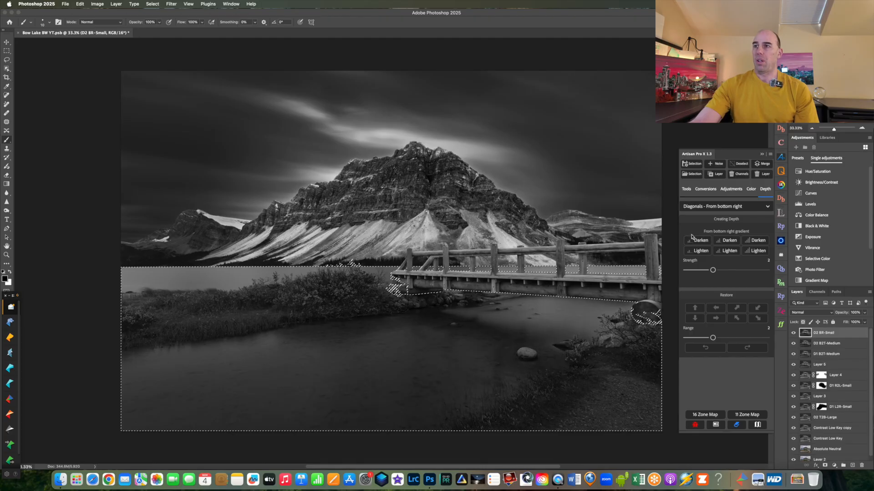
{"action": "left_click", "coordinate": [697, 240]}
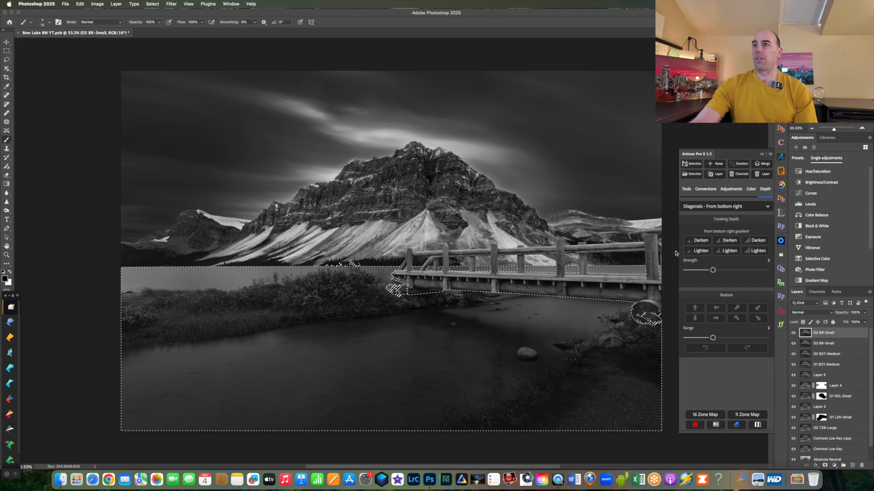
Step: Darken the selected foreground once with the small bottom-to-top depth gradient at strength 2
{"action": "left_click", "coordinate": [720, 208]}
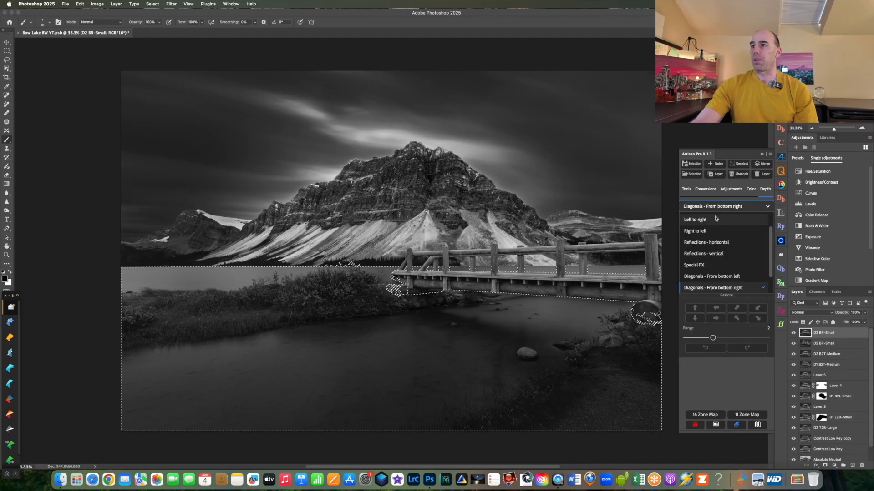
{"action": "scroll", "coordinate": [713, 225], "scroll_direction": "up", "scroll_amount": 2}
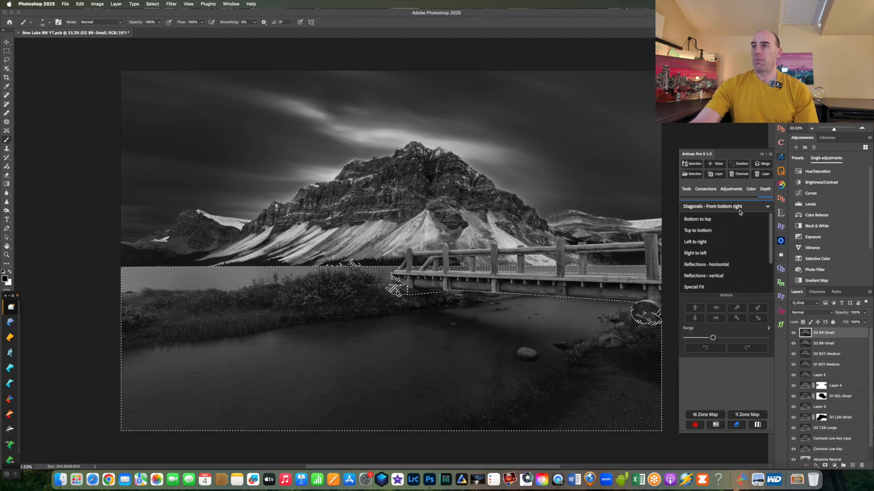
{"action": "left_click", "coordinate": [712, 220]}
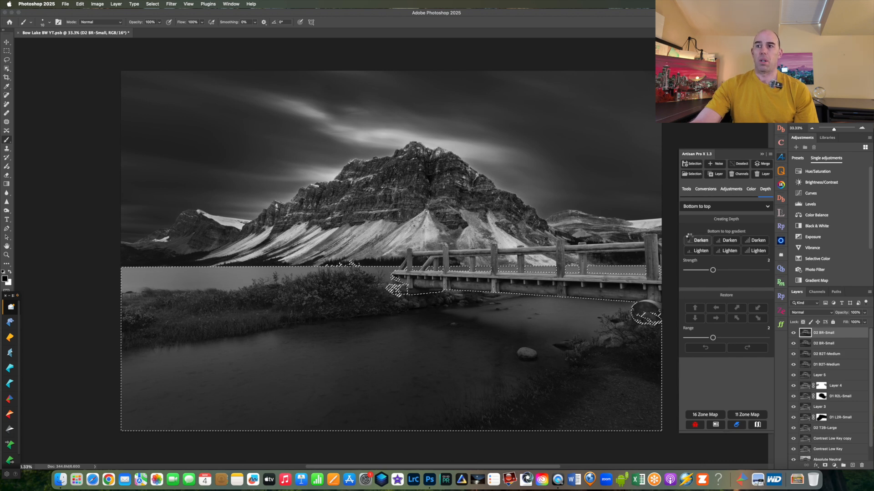
{"action": "left_click", "coordinate": [686, 240]}
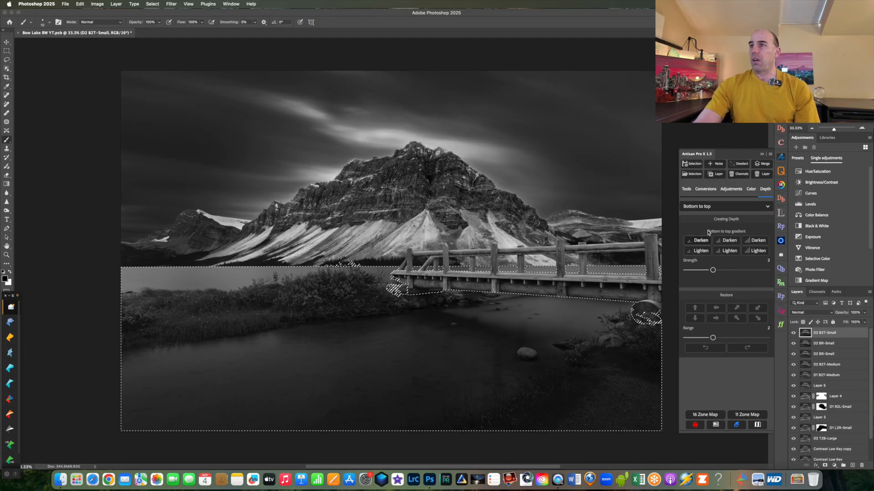
Step: Merge the new foreground darkening layers into a single layer and deselect the Water/Dirt area
{"action": "left_click", "coordinate": [757, 165]}
{"action": "left_click", "coordinate": [758, 164]}
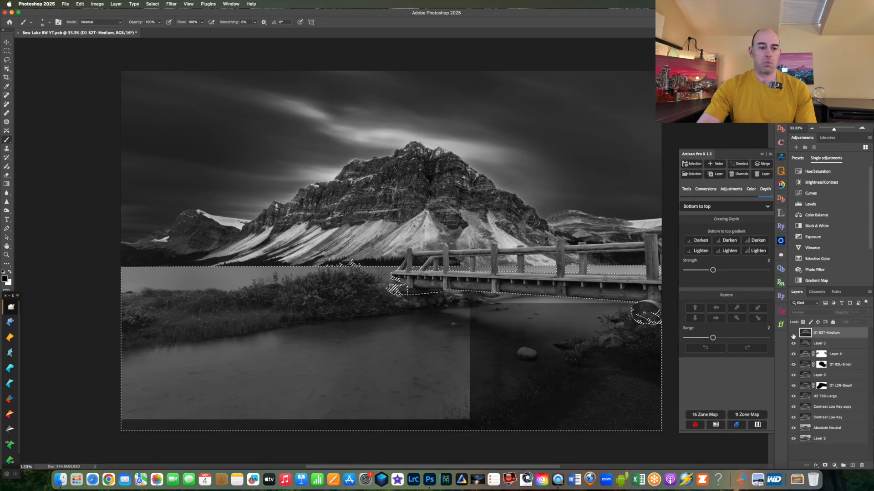
{"action": "key", "text": "super+d"}
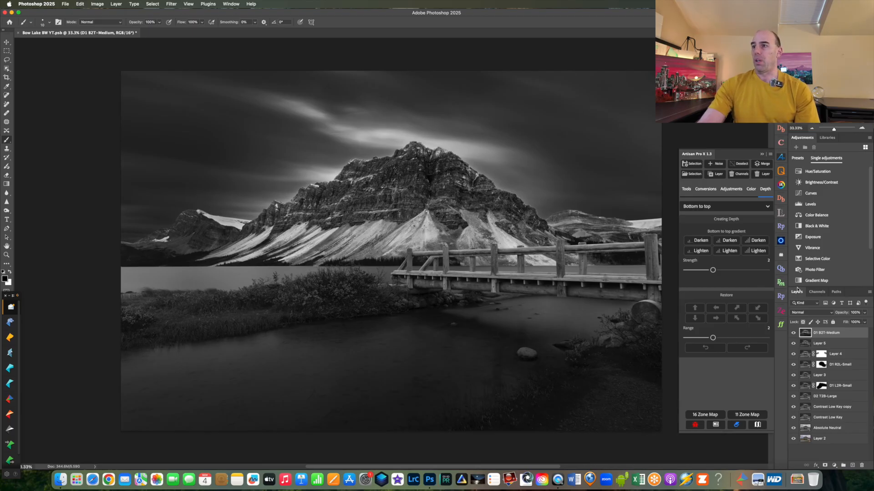
Step: Compare the Lights2 copy and Lights2.5 copy luminosity channels, and return to the RGB composite and the layer list
{"action": "left_click", "coordinate": [817, 292]}
{"action": "left_click_drag", "start_coordinate": [870, 372], "coordinate": [867, 429]}
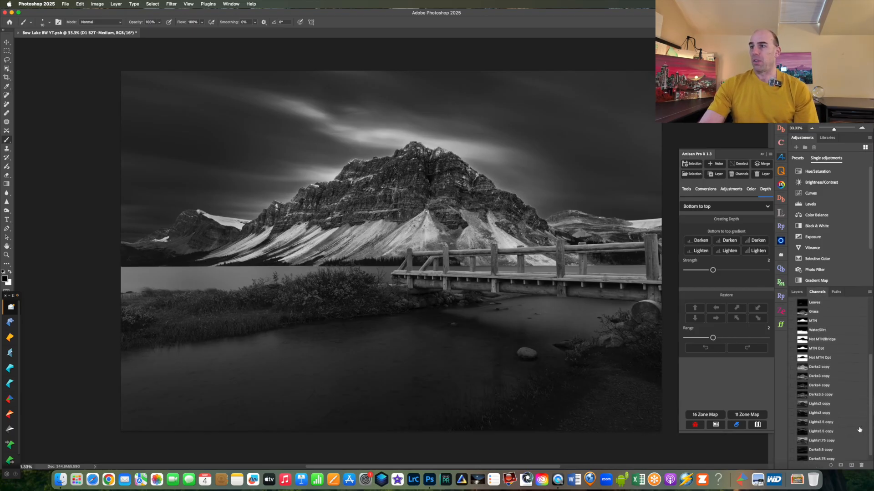
{"action": "left_click", "coordinate": [817, 404]}
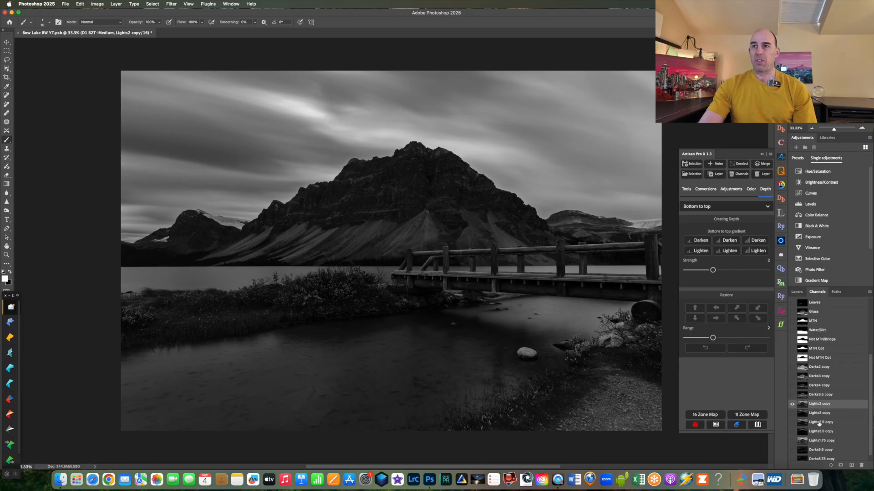
{"action": "left_click", "coordinate": [818, 422]}
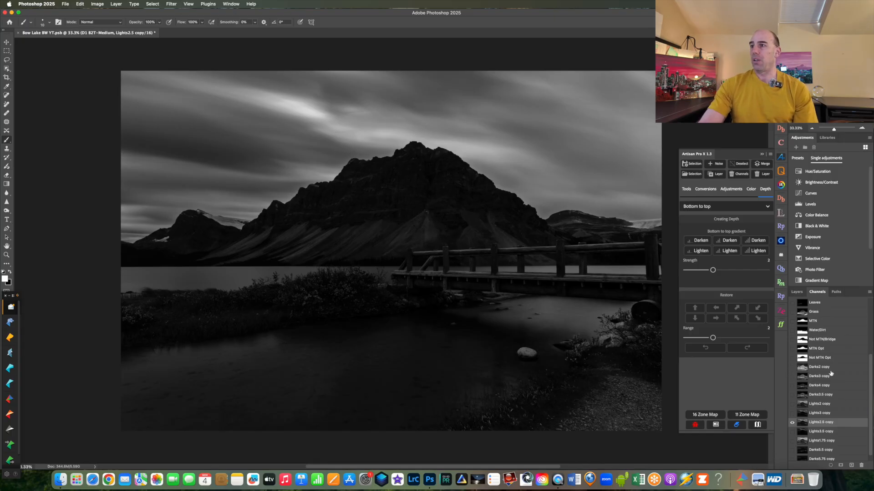
{"action": "scroll", "coordinate": [834, 318], "scroll_direction": "up", "scroll_amount": 5}
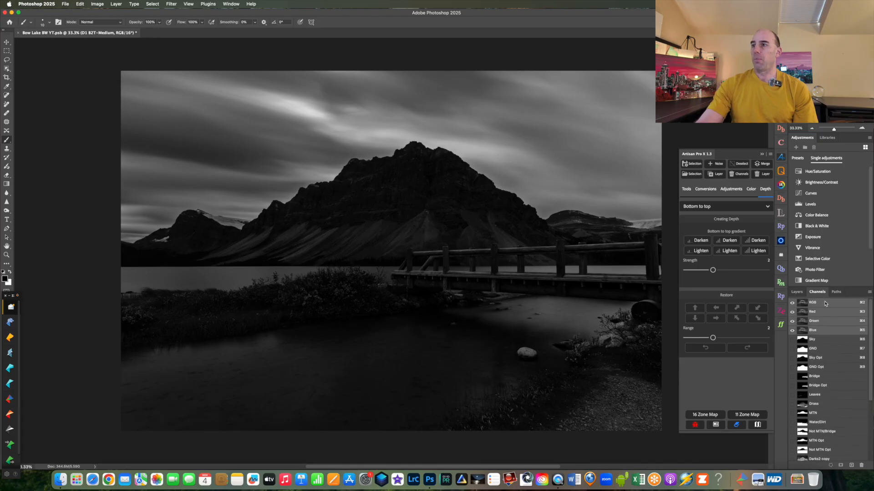
{"action": "left_click", "coordinate": [834, 304]}
{"action": "left_click", "coordinate": [797, 292]}
Step: Load the Water/Dirt channel as a new selection and intersect it with the Lights2.5 copy channel
{"action": "left_click", "coordinate": [684, 175]}
{"action": "left_click", "coordinate": [450, 217]}
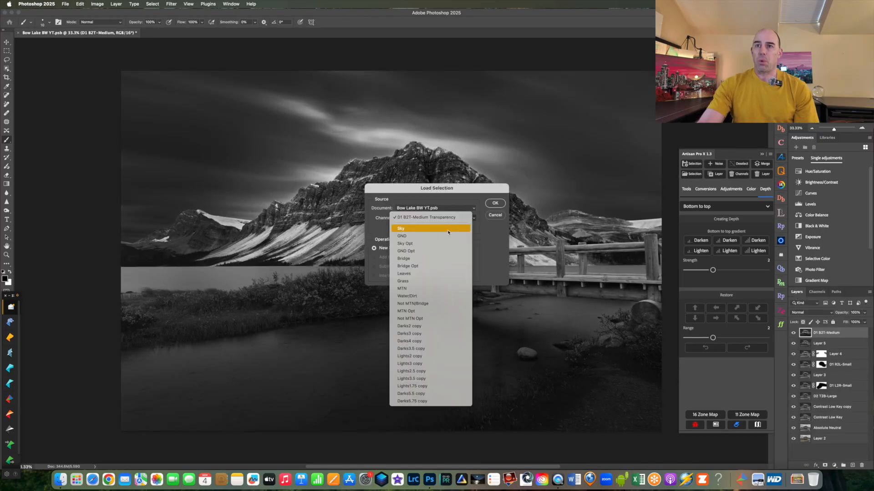
{"action": "left_click", "coordinate": [415, 296]}
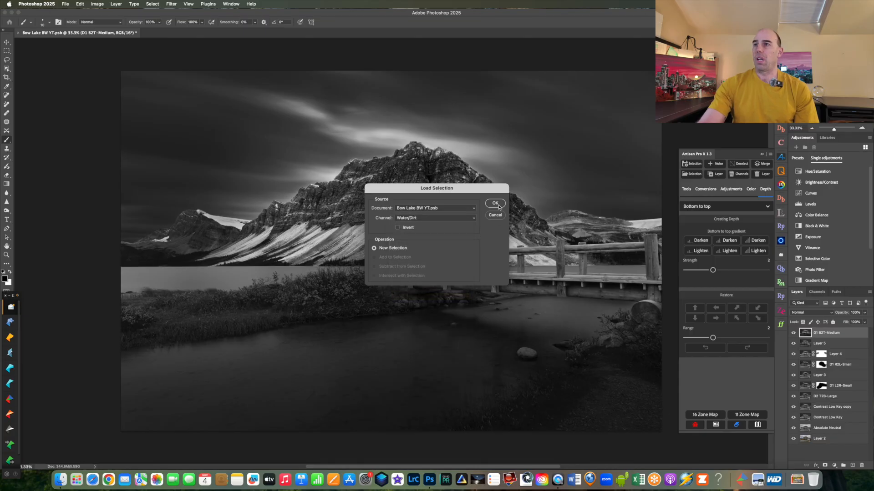
{"action": "left_click", "coordinate": [494, 203]}
{"action": "left_click", "coordinate": [684, 175]}
{"action": "left_click", "coordinate": [436, 218]}
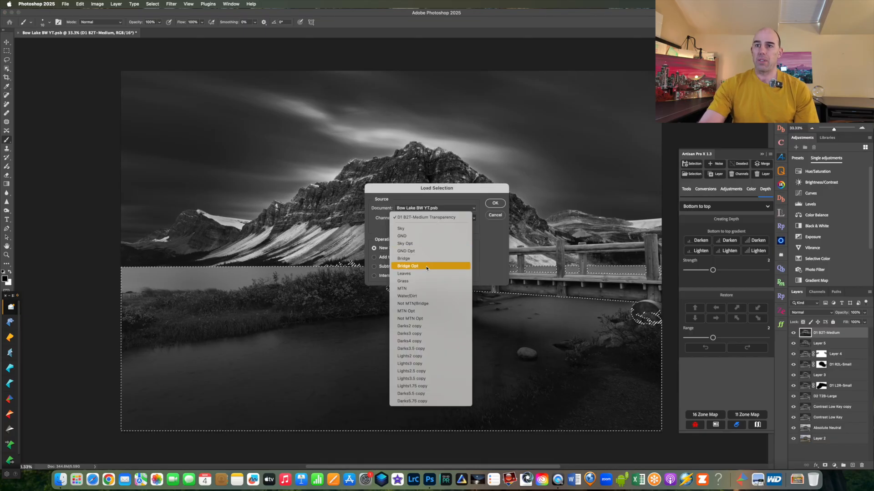
{"action": "left_click", "coordinate": [416, 371]}
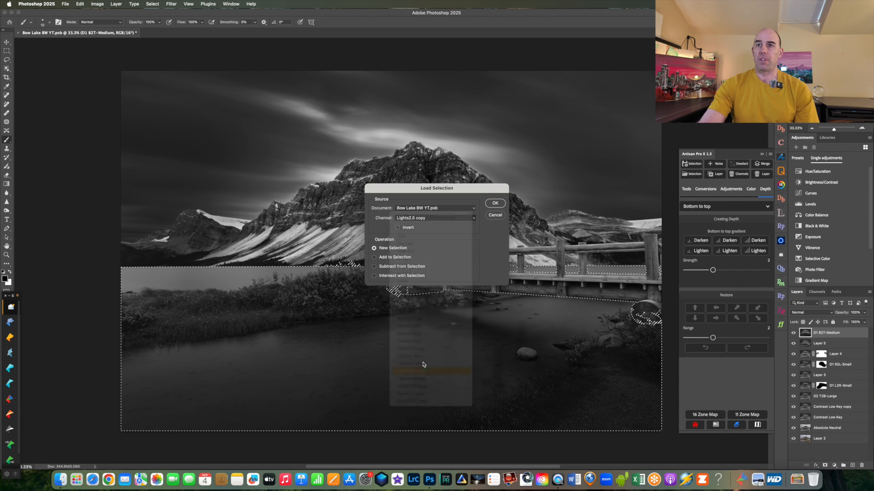
{"action": "left_click", "coordinate": [407, 276]}
{"action": "left_click", "coordinate": [493, 205]}
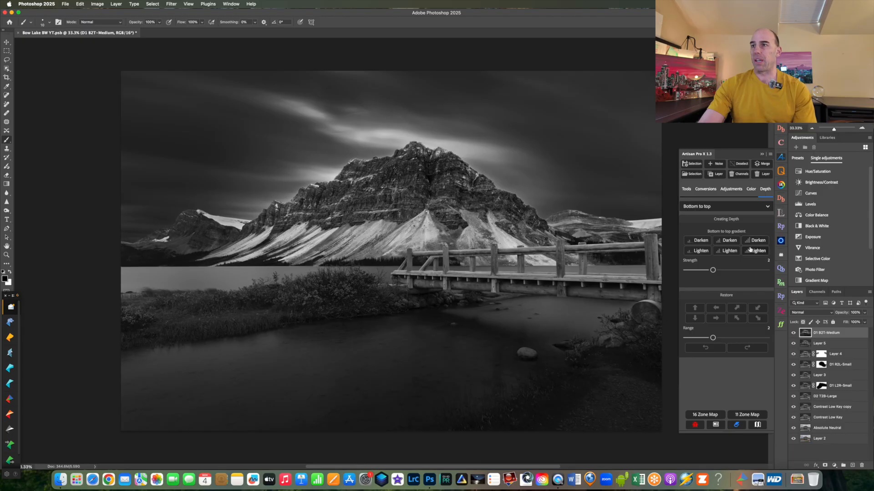
Step: Lighten the selected foreground highlights eight times with the small top-to-bottom depth gradient at strength 2
{"action": "left_click", "coordinate": [720, 207]}
{"action": "left_click", "coordinate": [705, 229]}
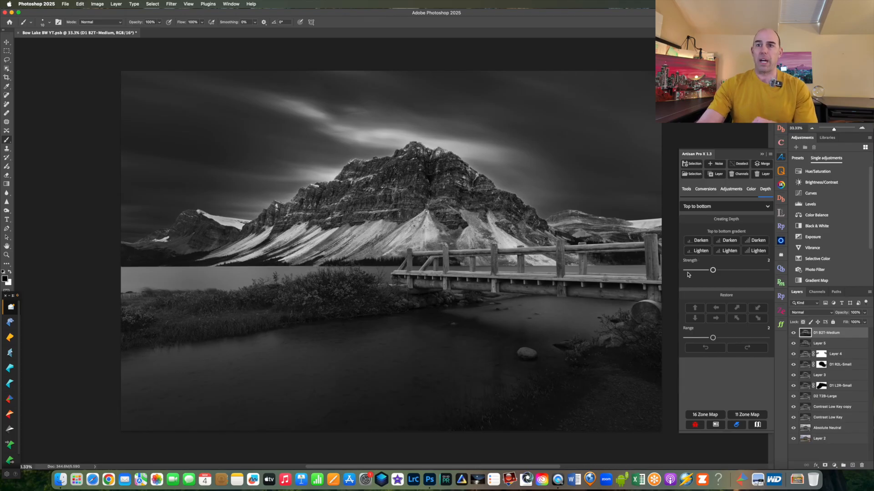
{"action": "left_click", "coordinate": [698, 253]}
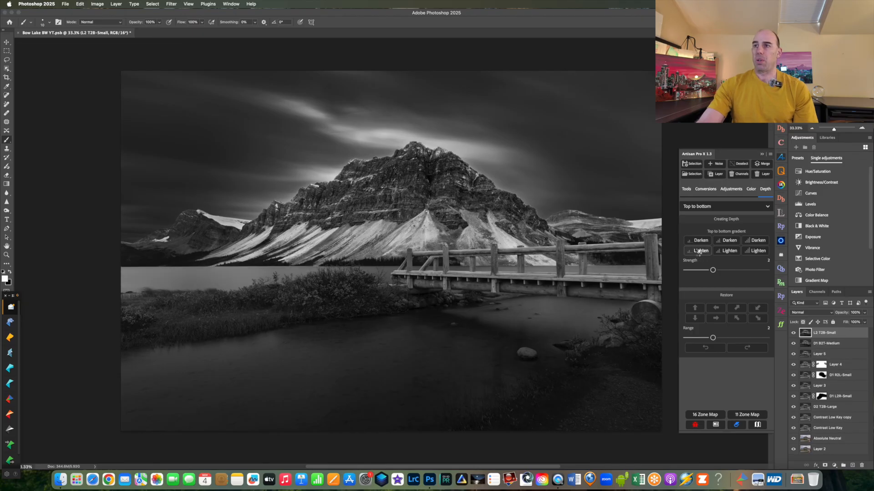
{"action": "left_click", "coordinate": [699, 253]}
{"action": "left_click", "coordinate": [698, 252]}
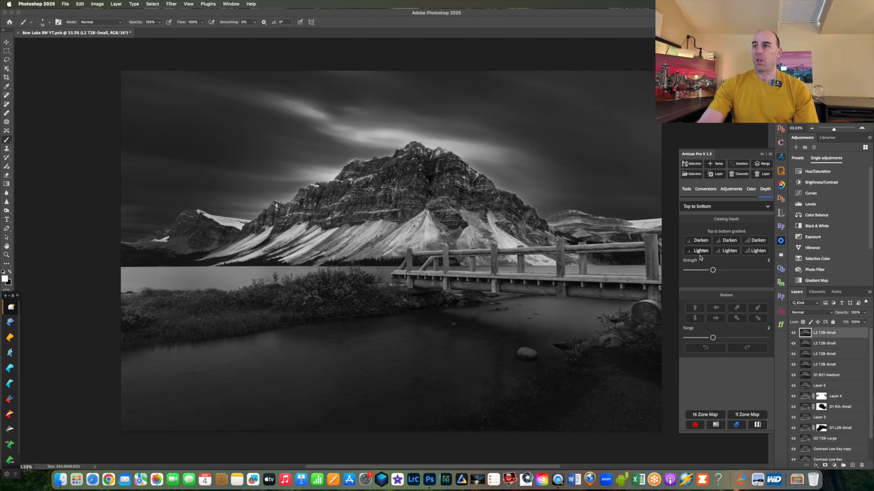
{"action": "left_click", "coordinate": [700, 256]}
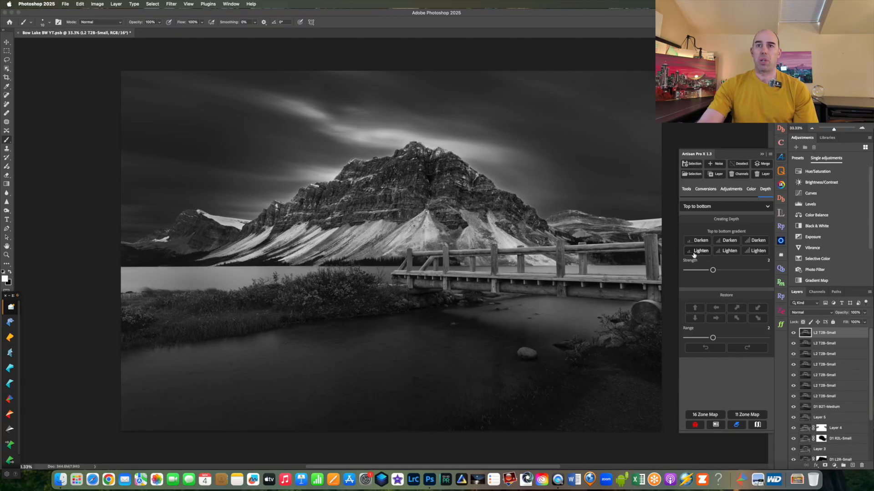
{"action": "left_click", "coordinate": [696, 253]}
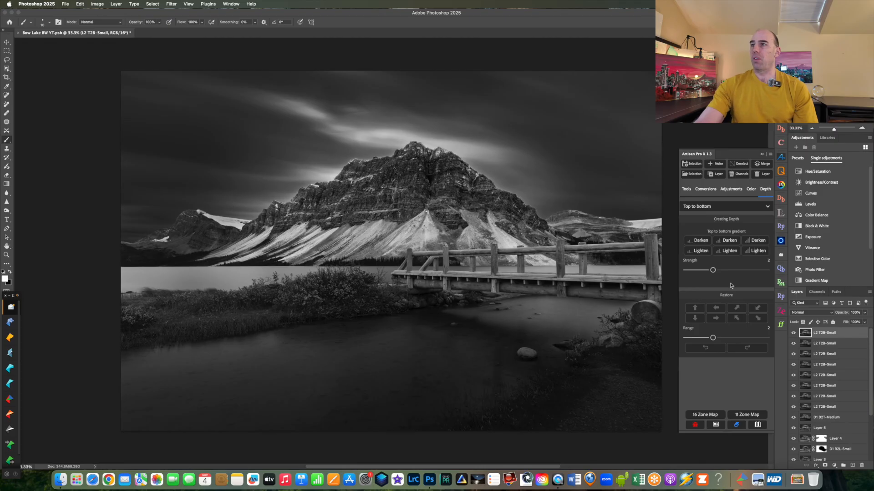
Step: Merge the foreground lightening layers into a single layer and toggle its visibility to compare before and after
{"action": "left_click", "coordinate": [767, 175]}
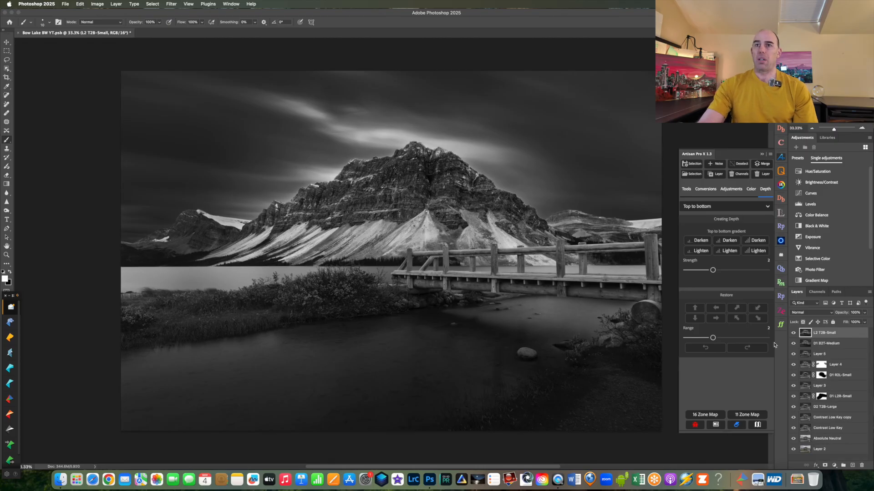
{"action": "left_click", "coordinate": [793, 333]}
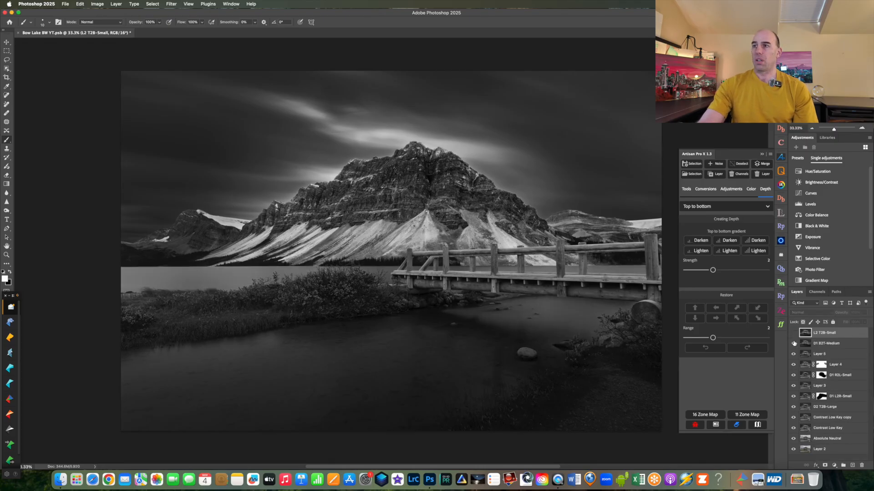
{"action": "left_click", "coordinate": [793, 344]}
{"action": "left_click", "coordinate": [793, 333]}
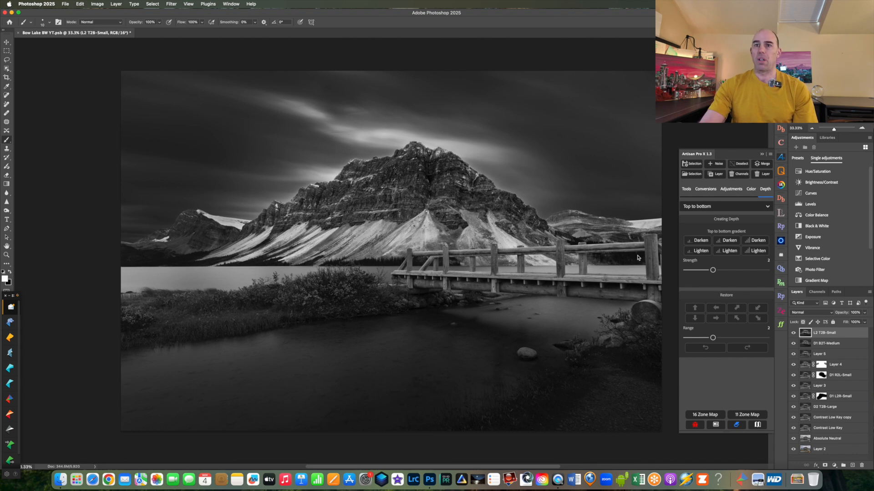
Step: Examine the Lights2 copy and Darks3 copy luminosity channels, and return to the RGB composite and the layer list
{"action": "left_click", "coordinate": [817, 291]}
{"action": "left_click_drag", "start_coordinate": [871, 375], "coordinate": [858, 417]}
{"action": "left_click", "coordinate": [818, 401]}
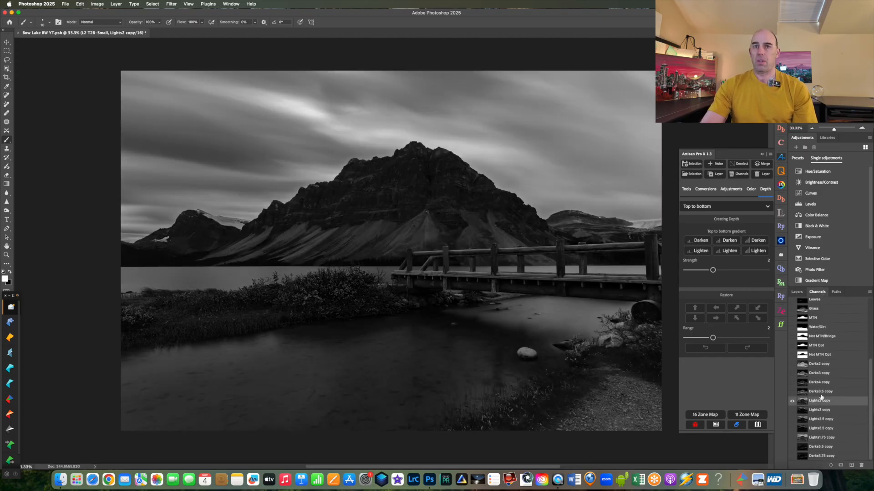
{"action": "left_click", "coordinate": [819, 376]}
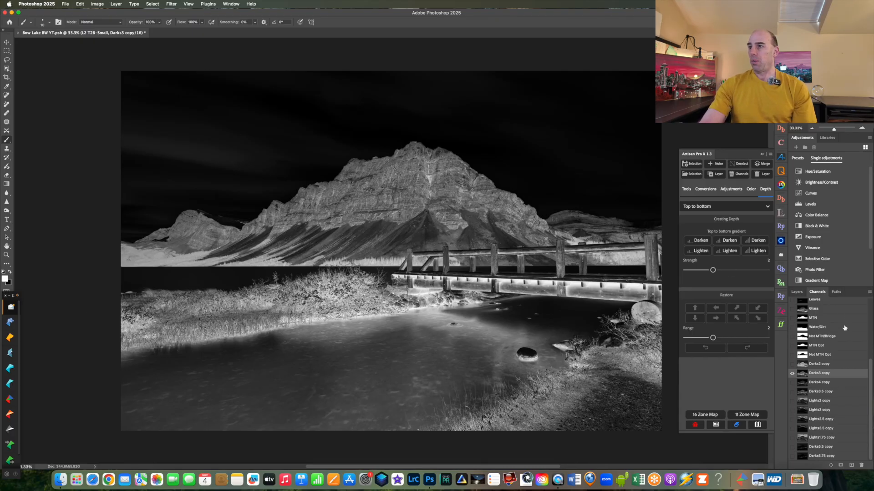
{"action": "left_click_drag", "start_coordinate": [869, 368], "coordinate": [868, 287]}
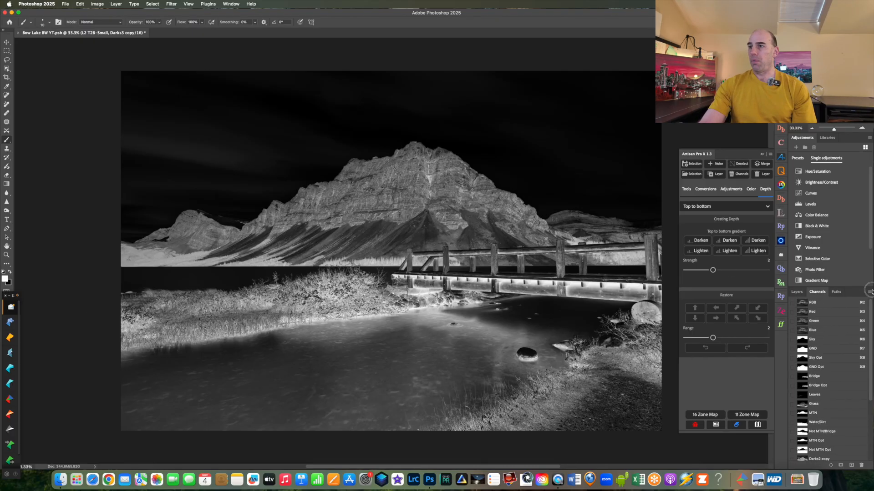
{"action": "left_click", "coordinate": [822, 303]}
{"action": "left_click", "coordinate": [795, 292]}
Step: Load the Water/Dirt channel as a new selection and intersect it with the Darks3 copy channel
{"action": "left_click", "coordinate": [691, 173]}
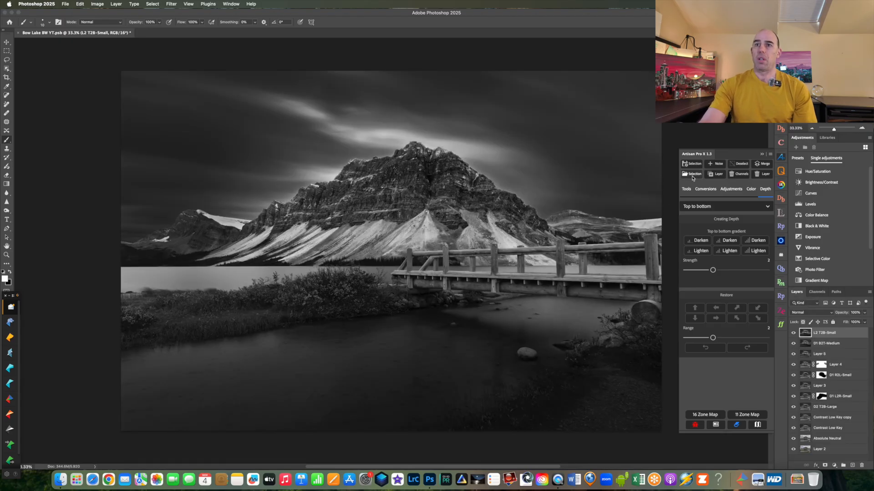
{"action": "left_click", "coordinate": [425, 218]}
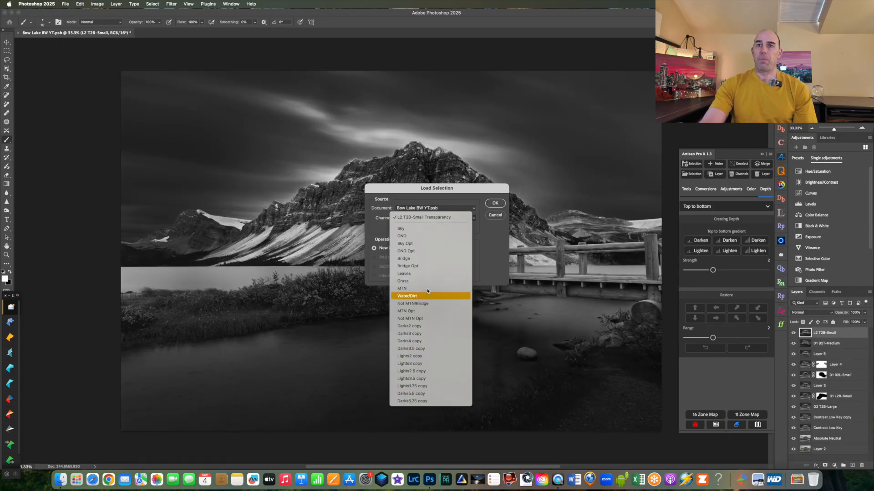
{"action": "left_click", "coordinate": [409, 296]}
{"action": "left_click", "coordinate": [495, 203]}
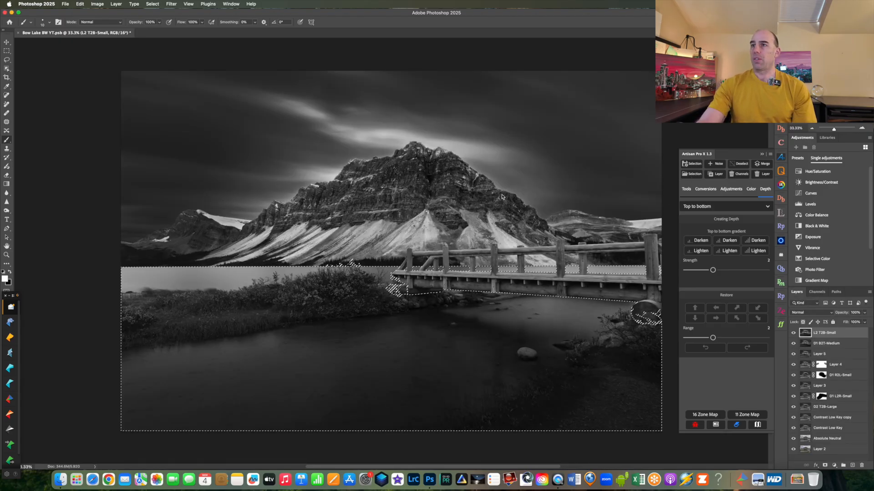
{"action": "left_click", "coordinate": [691, 174]}
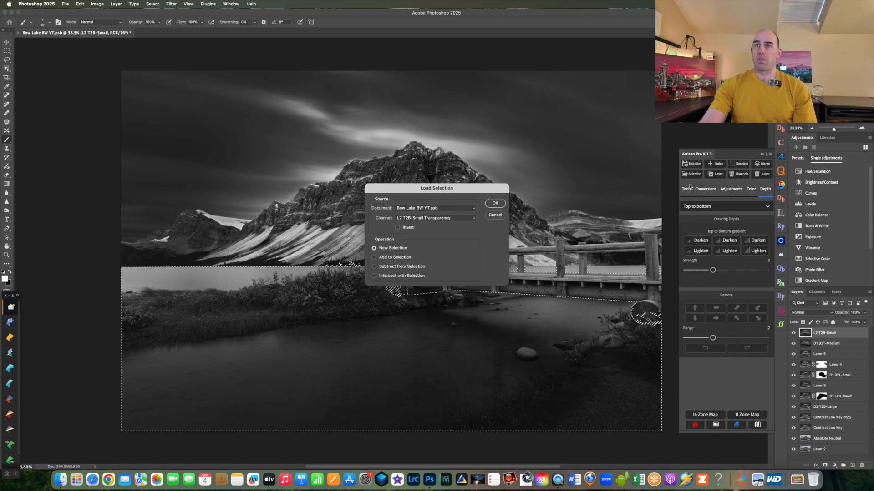
{"action": "left_click", "coordinate": [450, 218]}
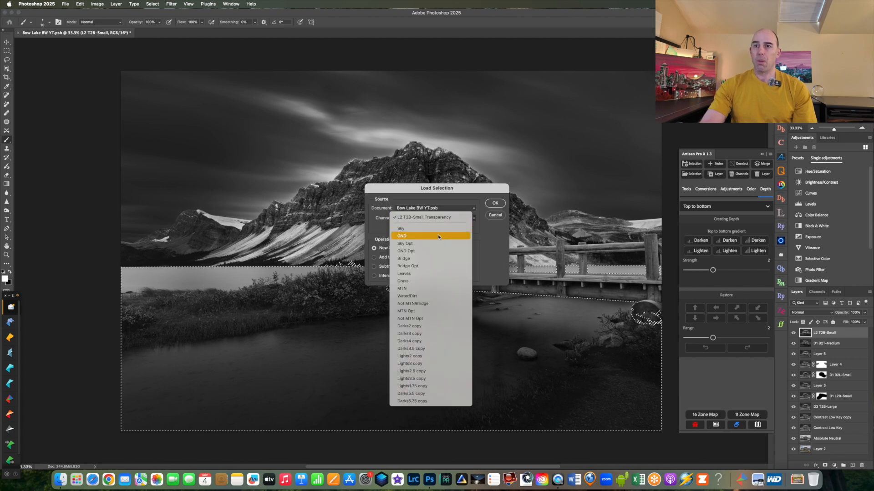
{"action": "left_click", "coordinate": [419, 335]}
{"action": "left_click", "coordinate": [374, 276]}
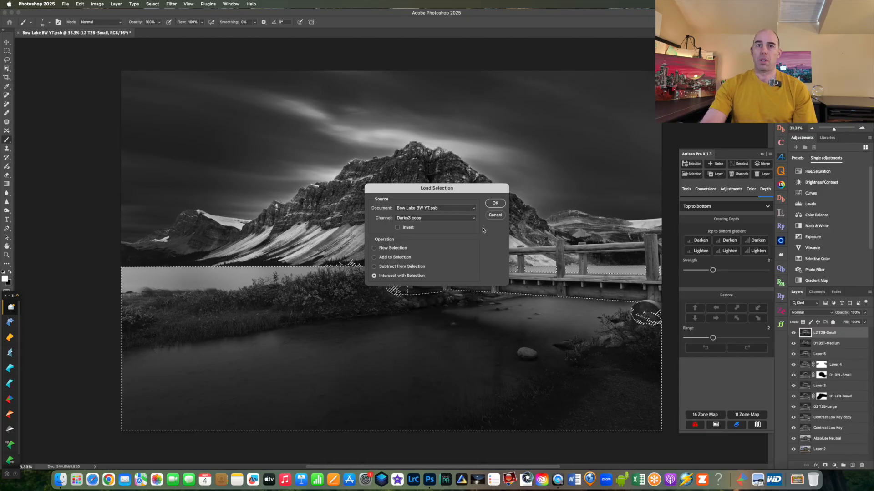
{"action": "left_click", "coordinate": [495, 204]}
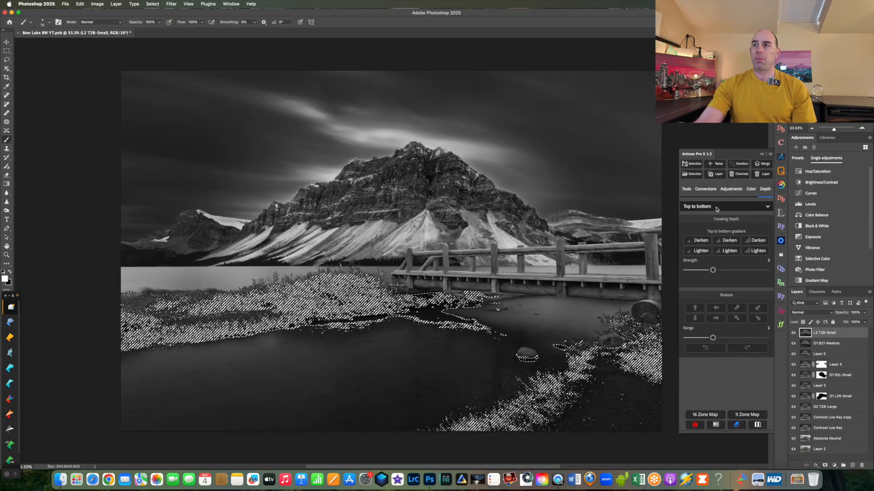
Step: Darken the selected foreground shadows four times with the small top-to-bottom depth gradient at strength 2
{"action": "left_click", "coordinate": [700, 241]}
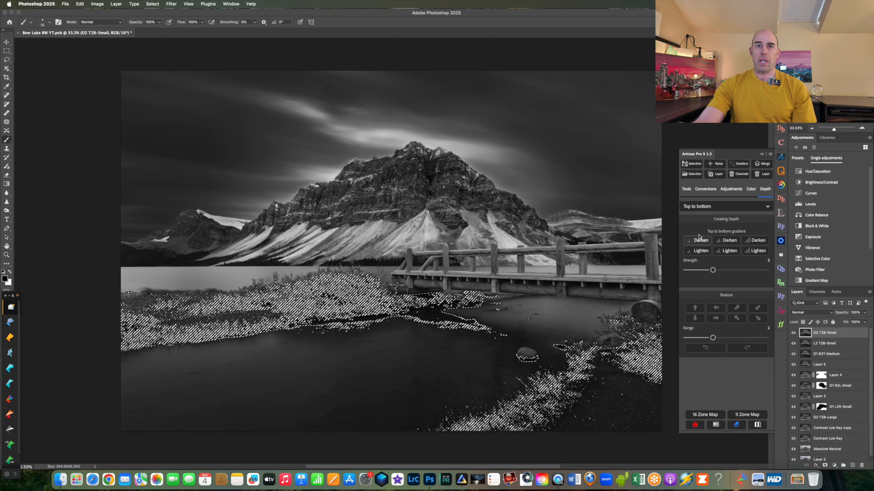
{"action": "left_click", "coordinate": [693, 242]}
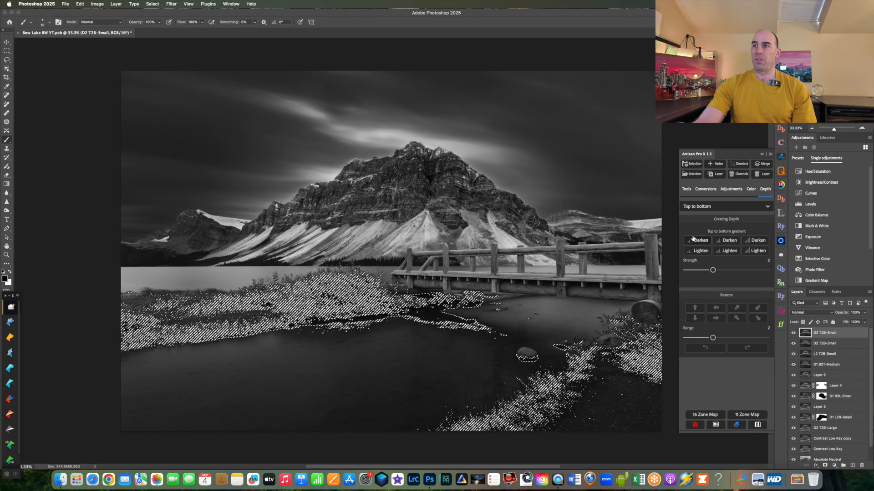
{"action": "left_click", "coordinate": [696, 242]}
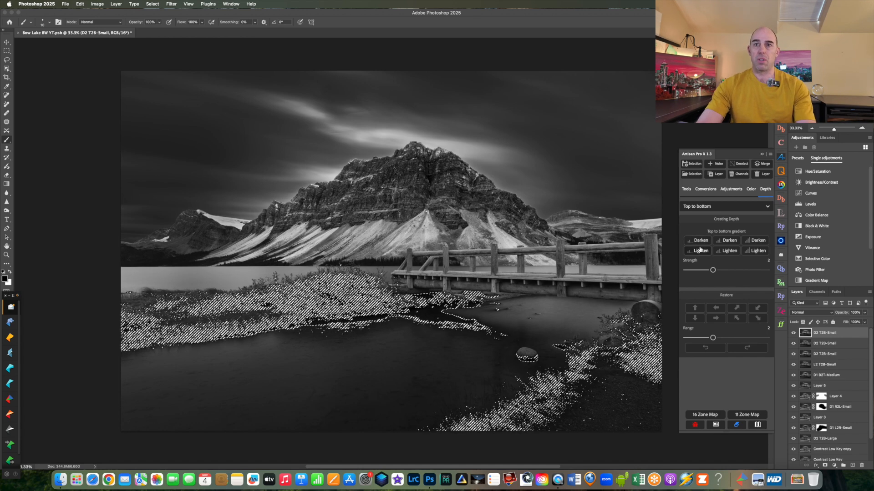
{"action": "key", "text": "super+d"}
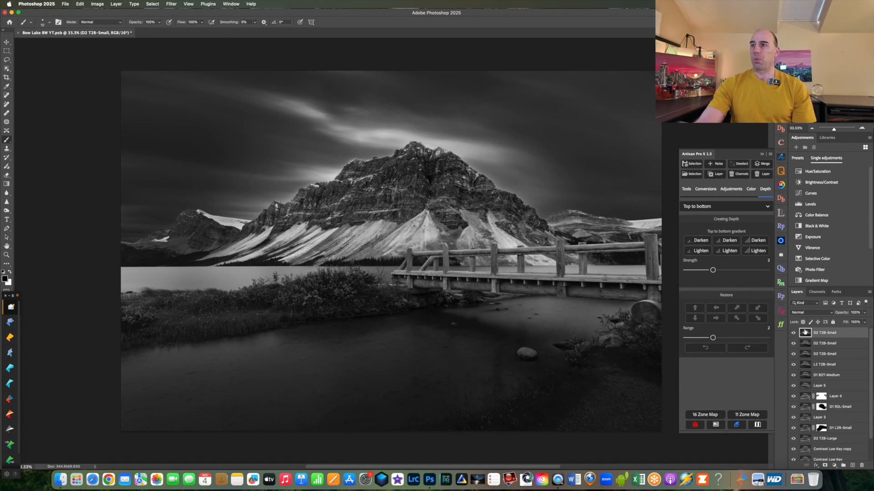
{"action": "left_click", "coordinate": [697, 242]}
Step: Darken the foreground shadows once with the small top-to-bottom gradient at strength 3, hide the selection outline and check the layer's effect
{"action": "left_click", "coordinate": [730, 271]}
{"action": "left_click", "coordinate": [701, 244]}
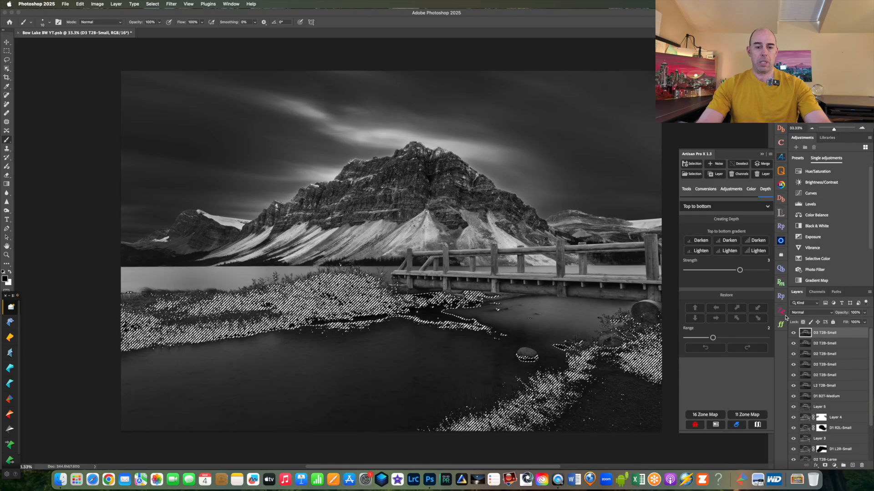
{"action": "key", "text": "super+d"}
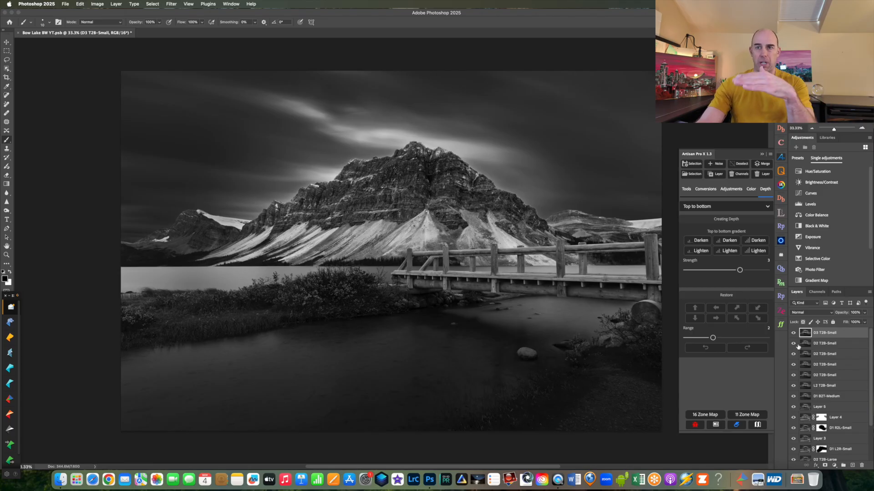
{"action": "mouse_move", "coordinate": [794, 334]}
{"action": "left_mouse_down"}
{"action": "mouse_move", "coordinate": [793, 371]}
{"action": "mouse_move", "coordinate": [793, 333]}
{"action": "left_mouse_up"}
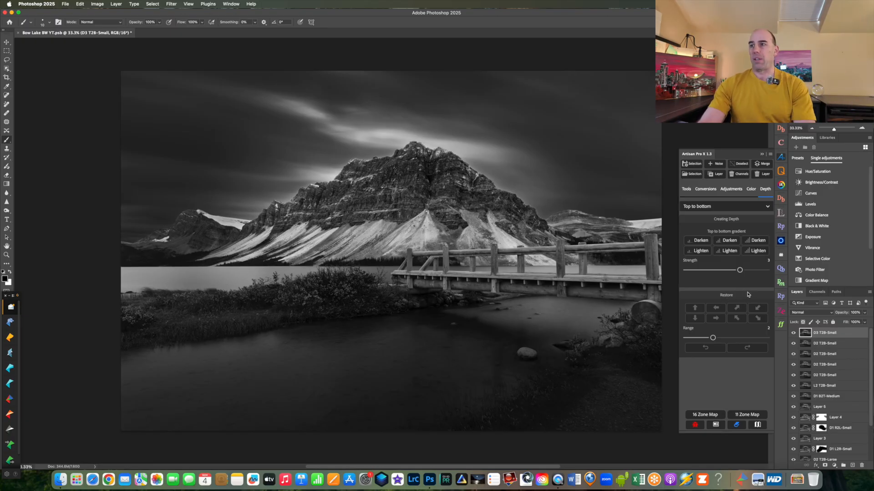
Step: Darken the selected shadows three times with the medium left-to-right gradient at strength 2, and merge the new darkening layers into one
{"action": "left_click", "coordinate": [740, 207]}
{"action": "left_click", "coordinate": [706, 250]}
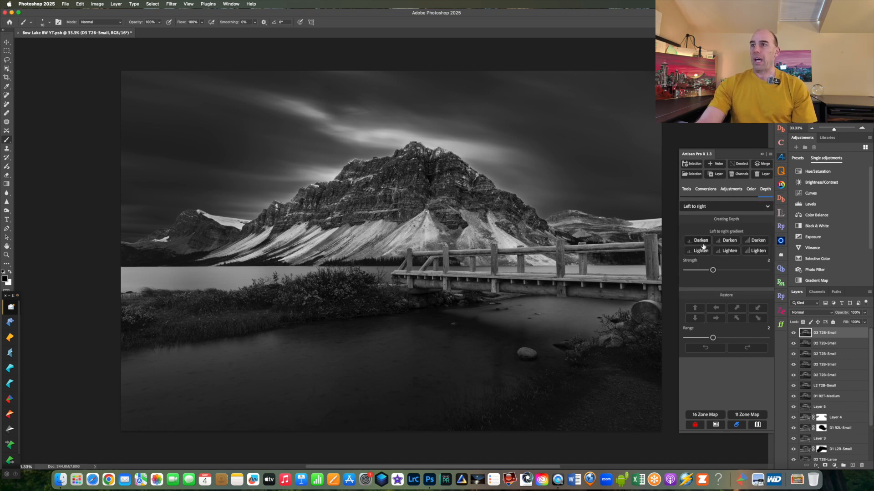
{"action": "left_click", "coordinate": [721, 241]}
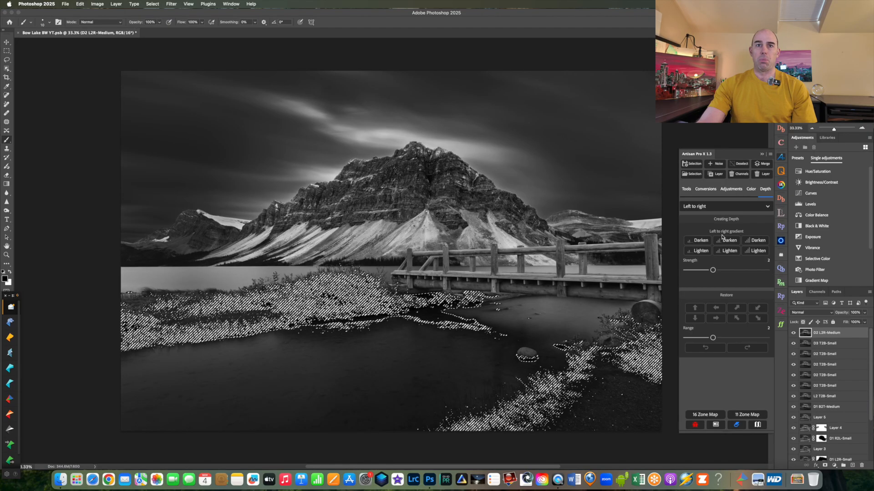
{"action": "left_click", "coordinate": [723, 240]}
{"action": "left_click", "coordinate": [723, 240]}
{"action": "key", "text": "super+h"}
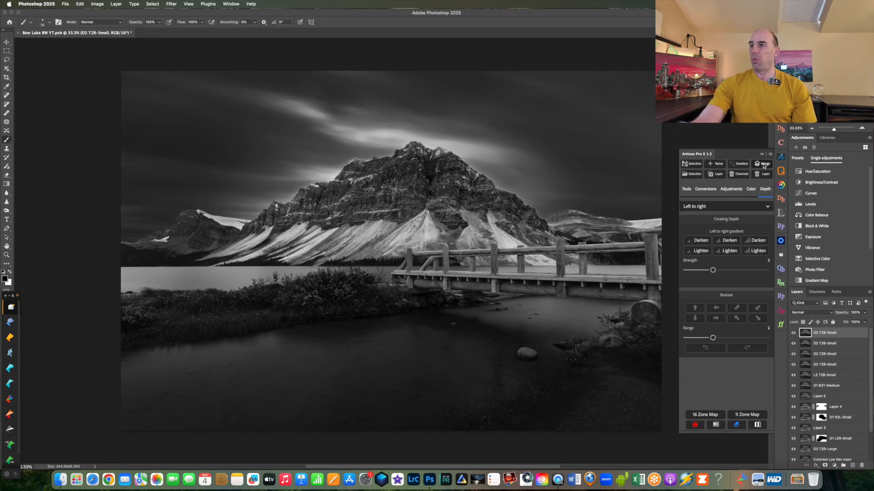
{"action": "left_click", "coordinate": [762, 165]}
{"action": "left_click", "coordinate": [763, 165]}
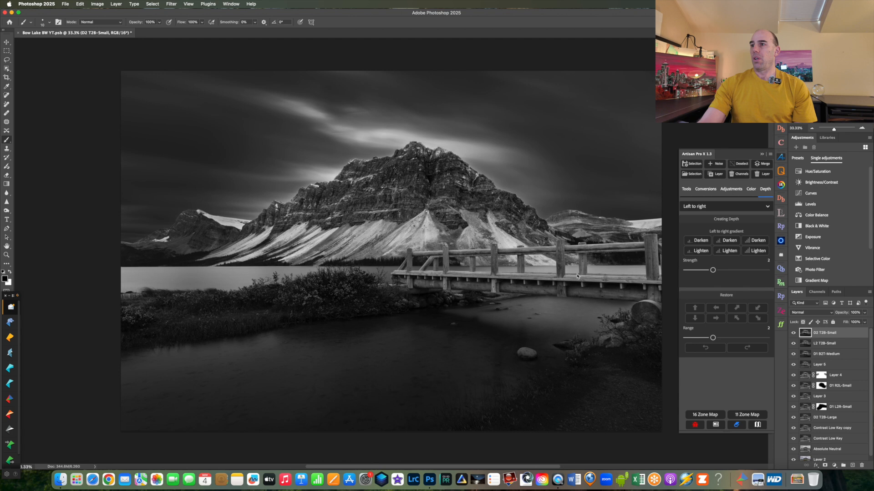
Step: Load the Bridge Opt channel as a new selection
{"action": "left_click", "coordinate": [692, 173]}
{"action": "left_click", "coordinate": [457, 219]}
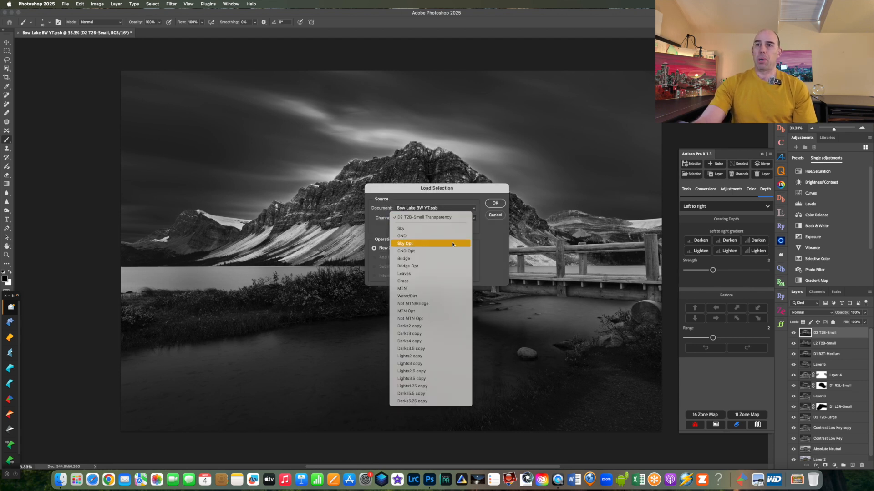
{"action": "left_click", "coordinate": [435, 266]}
{"action": "left_click", "coordinate": [495, 204]}
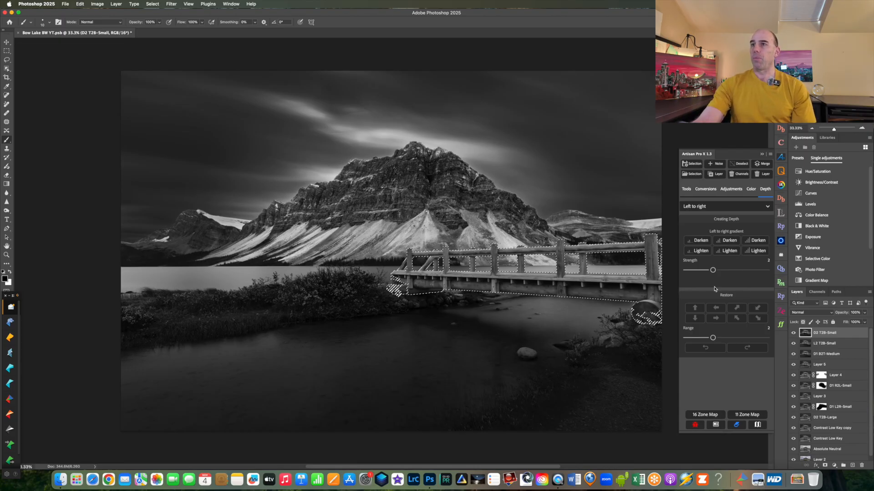
Step: Darken the bridge with the Pro Adjustments selective darkening at strength 1 and remove the selection outline from view
{"action": "left_click", "coordinate": [685, 189]}
{"action": "left_click", "coordinate": [714, 320]}
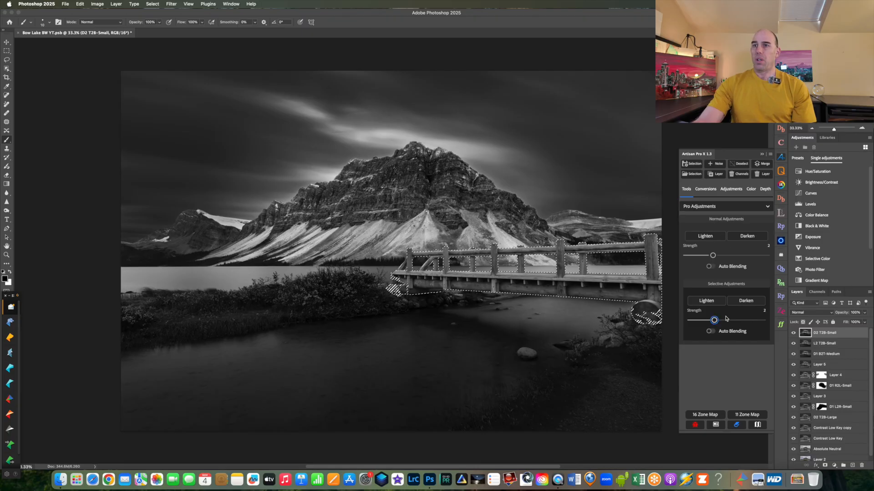
{"action": "left_click", "coordinate": [747, 301]}
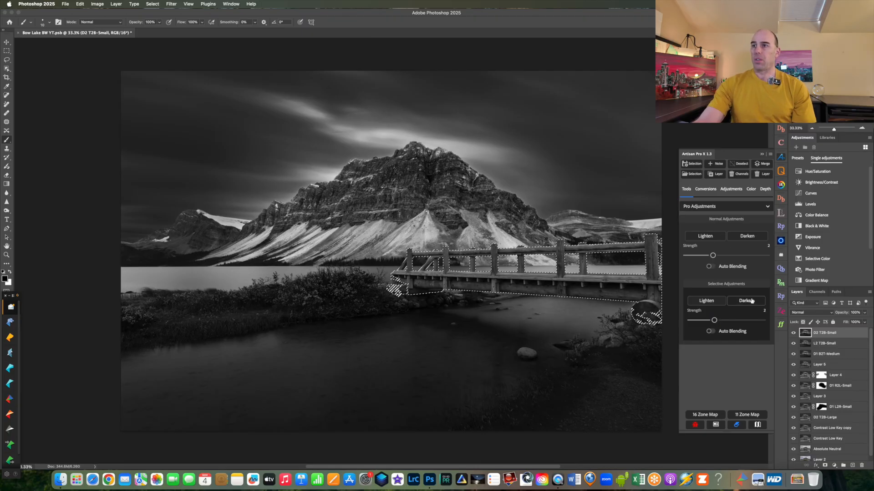
{"action": "left_click", "coordinate": [689, 321]}
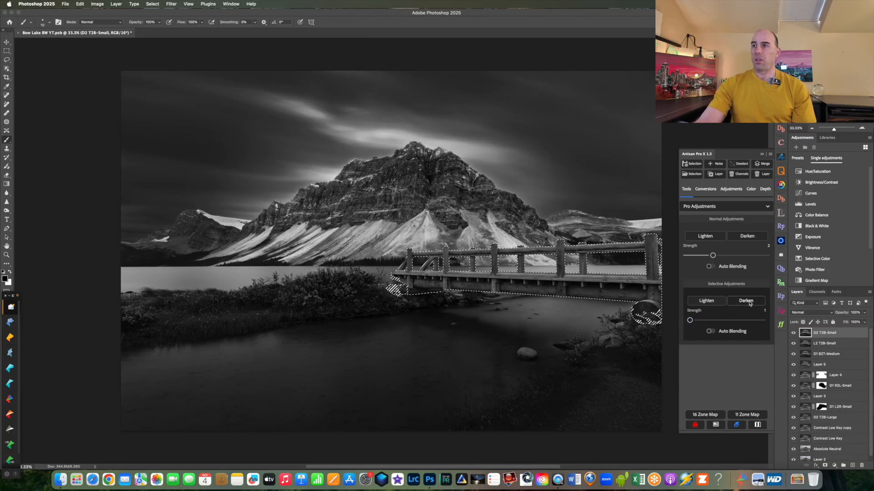
{"action": "left_click", "coordinate": [750, 304]}
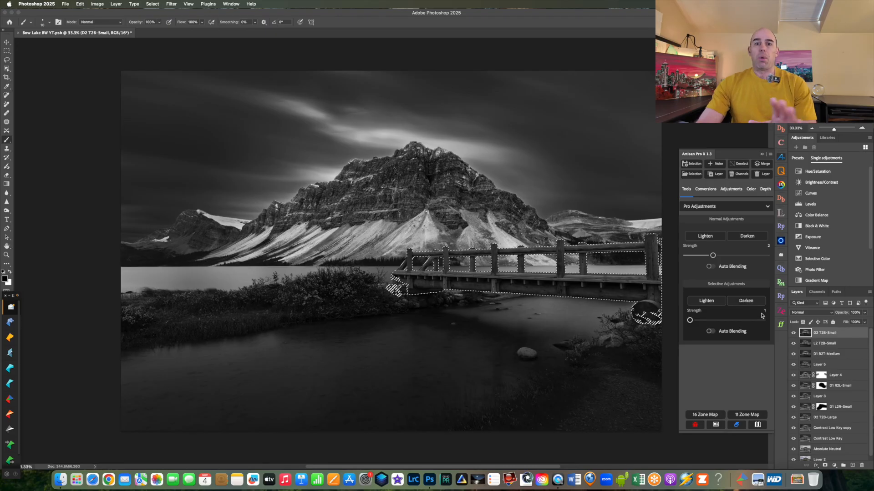
{"action": "key", "text": "super+d"}
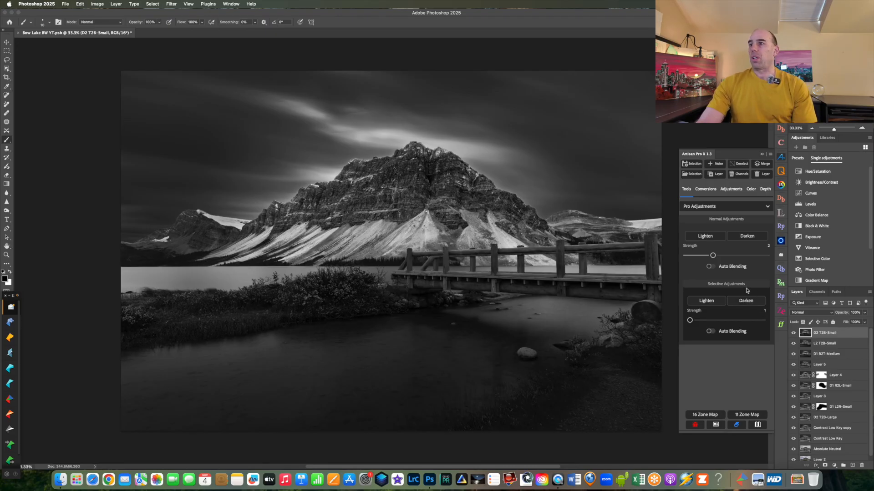
Step: Examine the Lights2 copy and Lights1.75 copy channels for how they isolate the bridge highlights, and return to the composite image's layers
{"action": "left_click", "coordinate": [817, 292]}
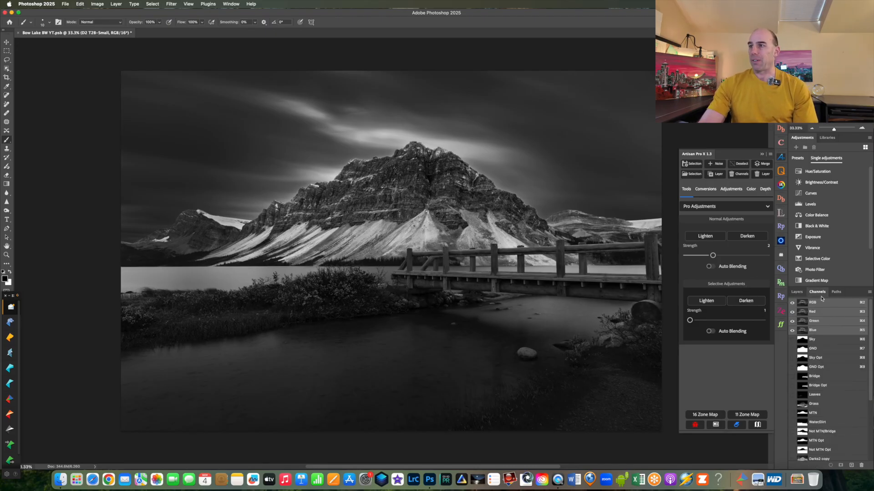
{"action": "left_click_drag", "start_coordinate": [867, 364], "coordinate": [870, 412]}
{"action": "left_click", "coordinate": [824, 422]}
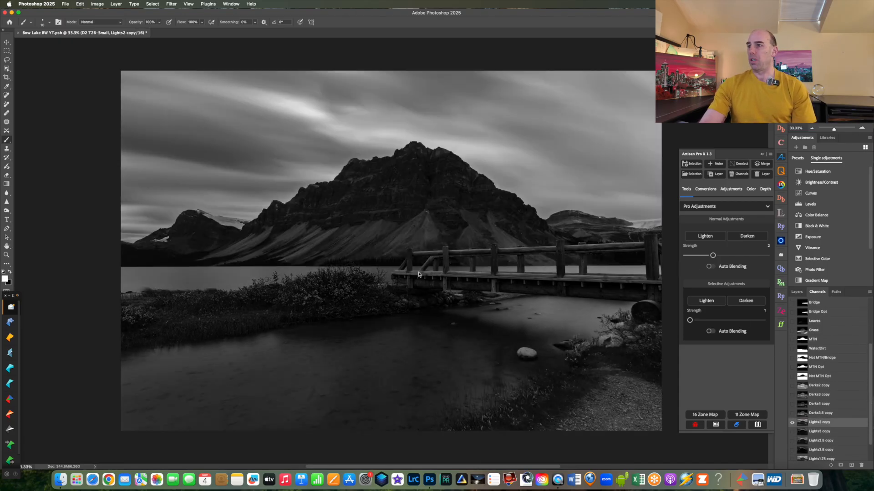
{"action": "left_click_drag", "start_coordinate": [871, 410], "coordinate": [871, 438]}
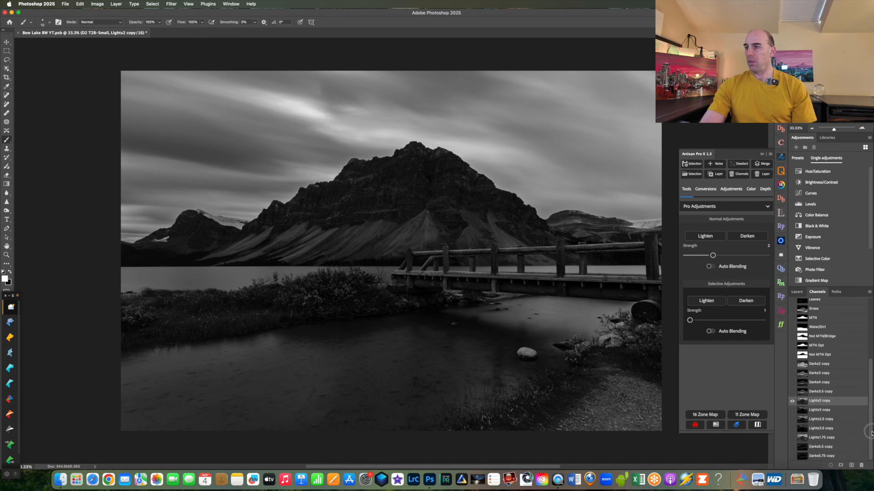
{"action": "left_click", "coordinate": [822, 437]}
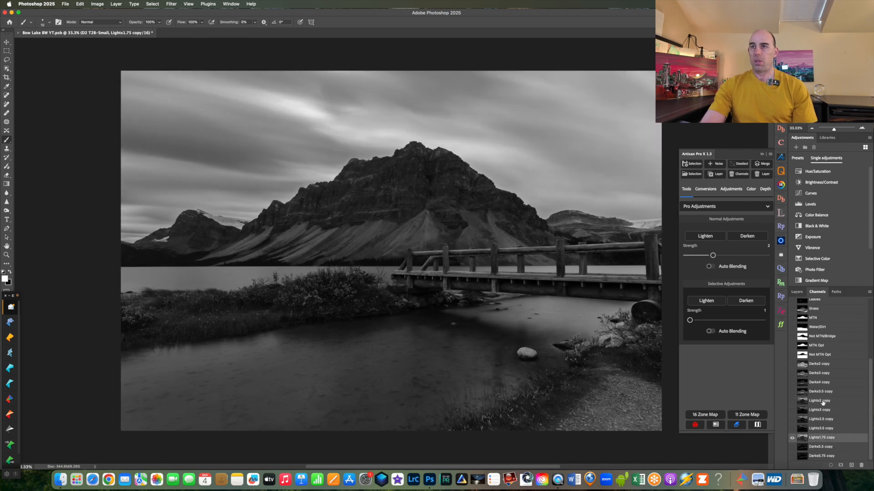
{"action": "left_click", "coordinate": [822, 401]}
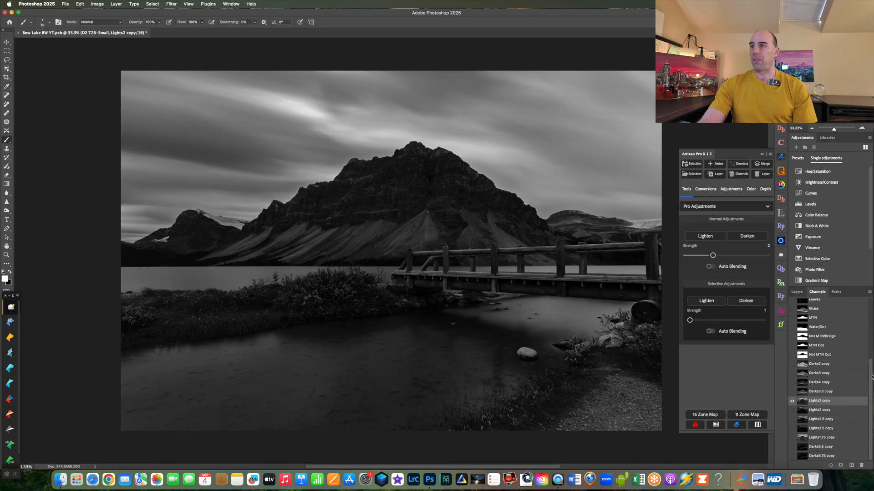
{"action": "left_click_drag", "start_coordinate": [872, 376], "coordinate": [866, 284]}
{"action": "left_click", "coordinate": [806, 304]}
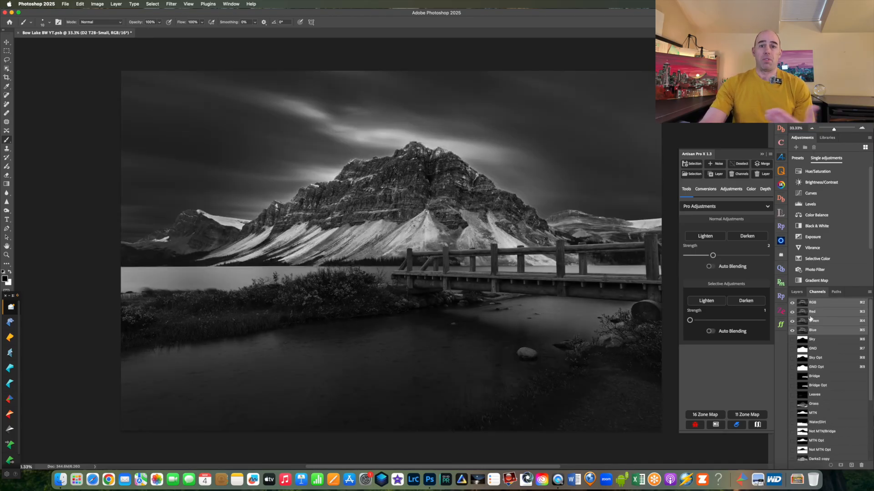
{"action": "left_click", "coordinate": [797, 291]}
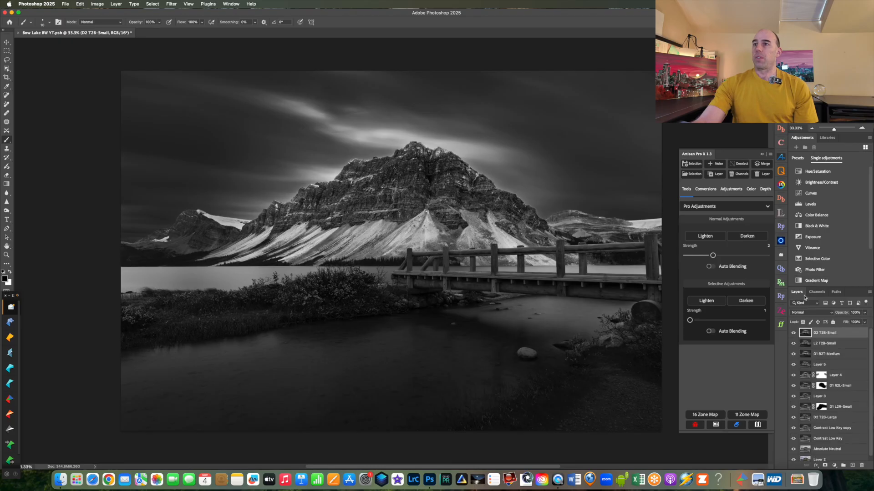
Step: Load the Bridge channel as a new selection
{"action": "left_click", "coordinate": [691, 174]}
{"action": "left_click", "coordinate": [442, 218]}
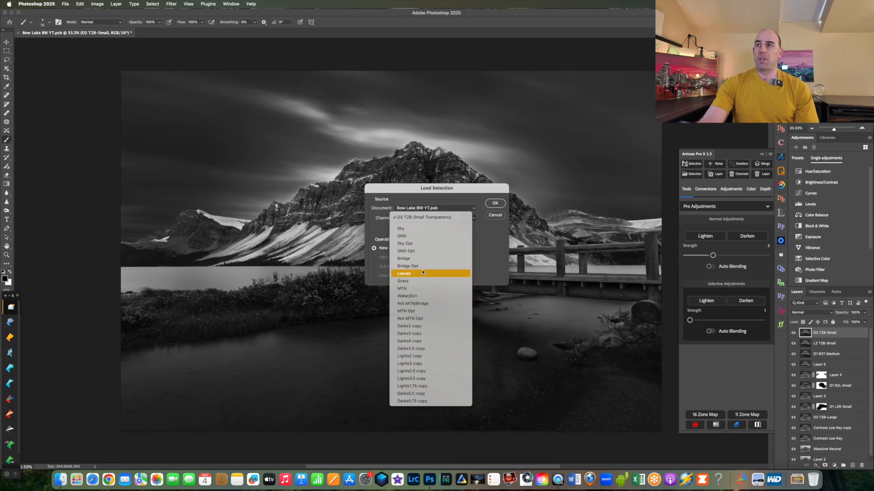
{"action": "left_click", "coordinate": [437, 257]}
{"action": "left_click", "coordinate": [495, 203]}
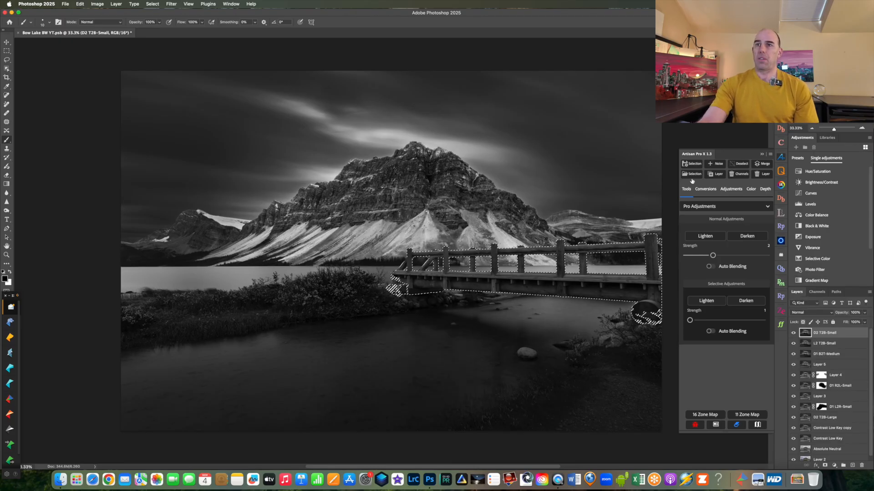
Step: Intersect the bridge selection with the Lights1.75 copy channel to limit it to the bridge's highlights
{"action": "left_click", "coordinate": [691, 174]}
{"action": "left_click", "coordinate": [437, 218]}
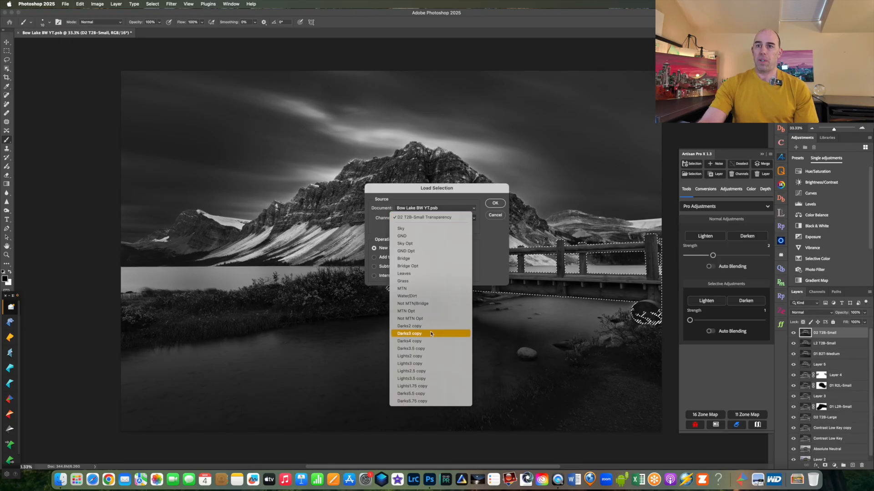
{"action": "left_click", "coordinate": [422, 386]}
{"action": "left_click", "coordinate": [374, 276]}
{"action": "left_click", "coordinate": [495, 203]}
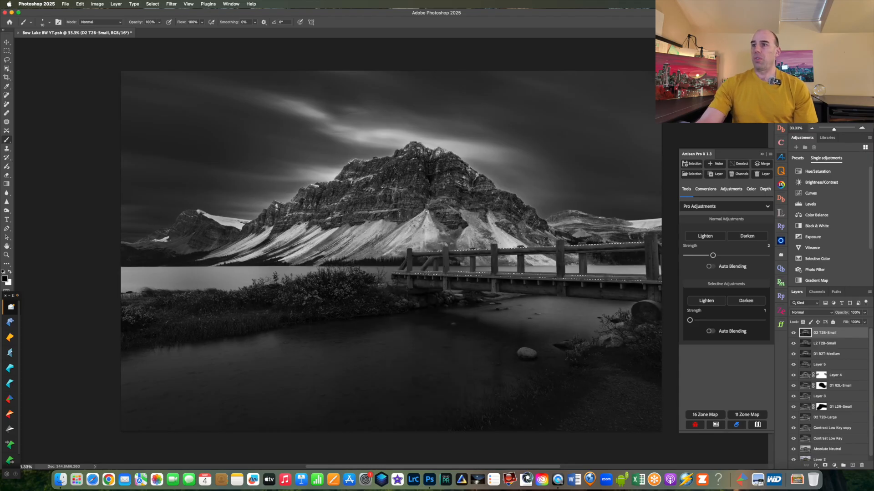
Step: Lighten the selected bridge highlights with the selective adjustment at strengths 2 and 3, and compare the image with the layer hidden and shown
{"action": "left_click", "coordinate": [715, 321]}
{"action": "left_click", "coordinate": [708, 302]}
{"action": "left_click", "coordinate": [709, 303]}
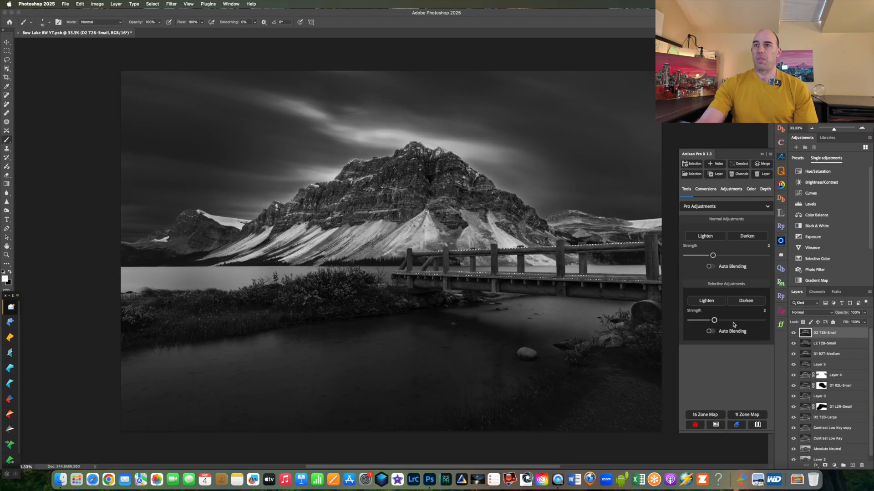
{"action": "left_click", "coordinate": [709, 303]}
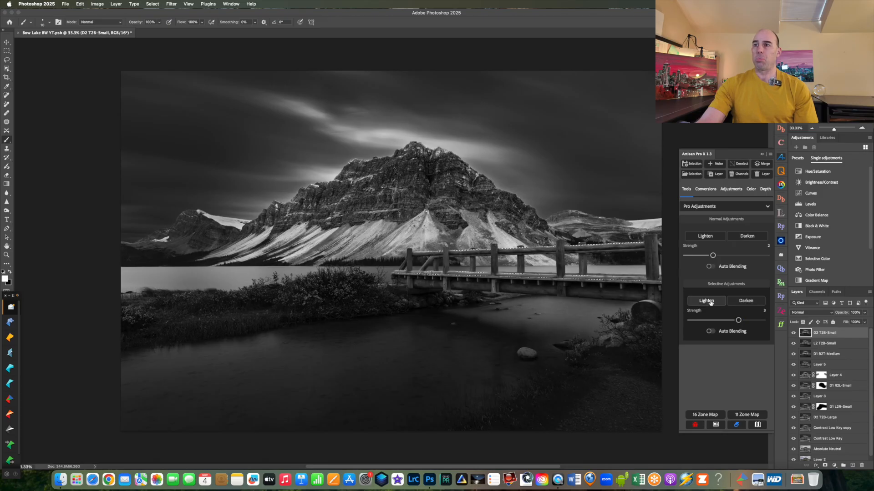
{"action": "left_click", "coordinate": [714, 320]}
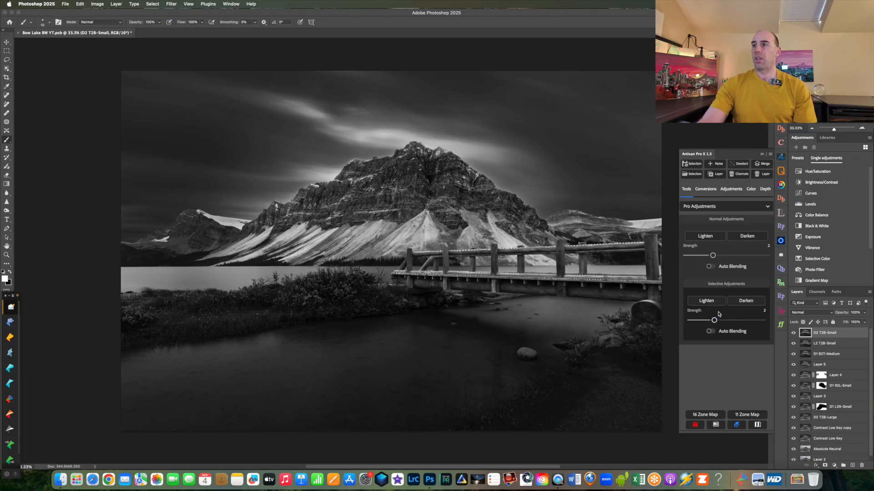
{"action": "left_click", "coordinate": [794, 332]}
{"action": "left_click", "coordinate": [794, 333]}
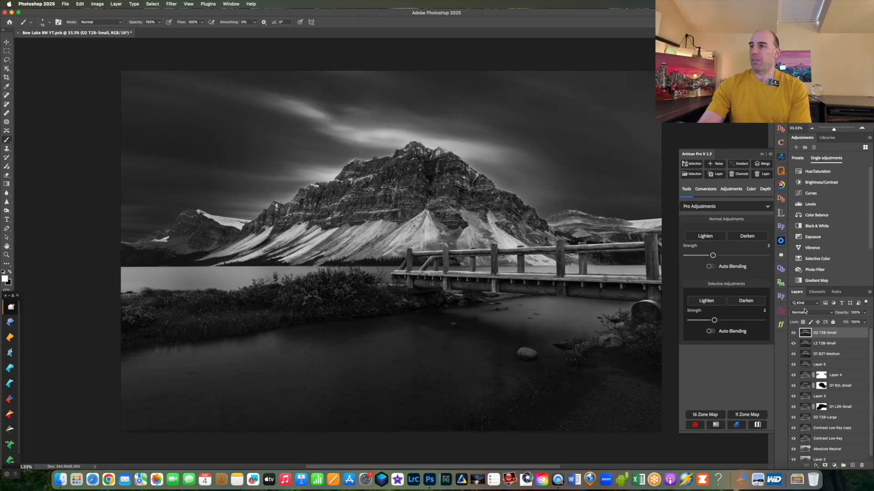
Step: Examine the Lights3, Lights2 and Lights2.5 copy channels for the foreground highlights, and return to the composite image's layers
{"action": "left_click", "coordinate": [817, 291]}
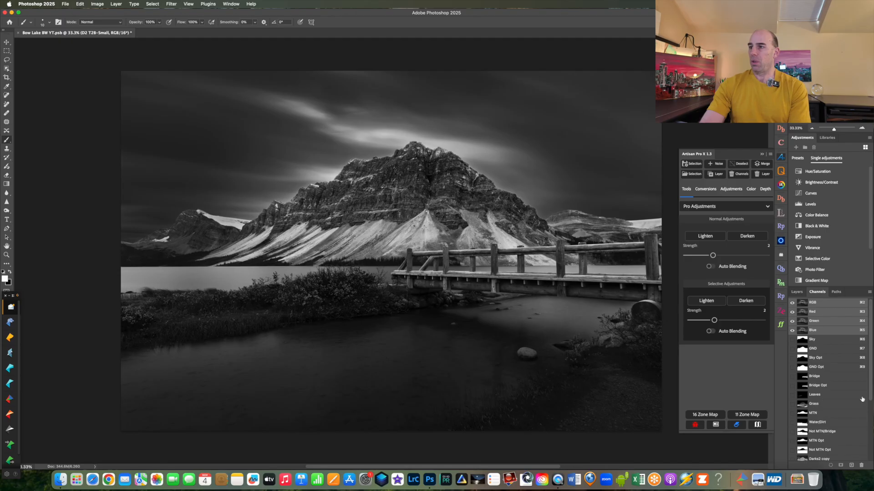
{"action": "scroll", "coordinate": [861, 399], "scroll_direction": "down", "scroll_amount": 3}
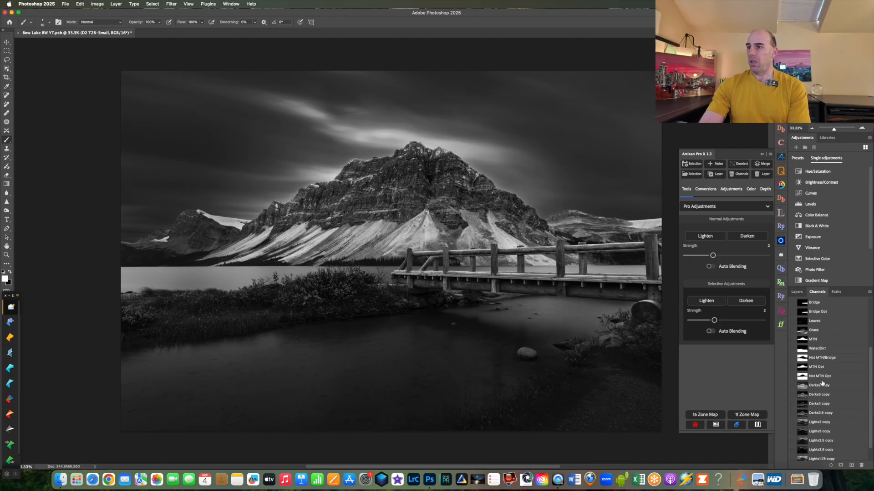
{"action": "left_click", "coordinate": [824, 433]}
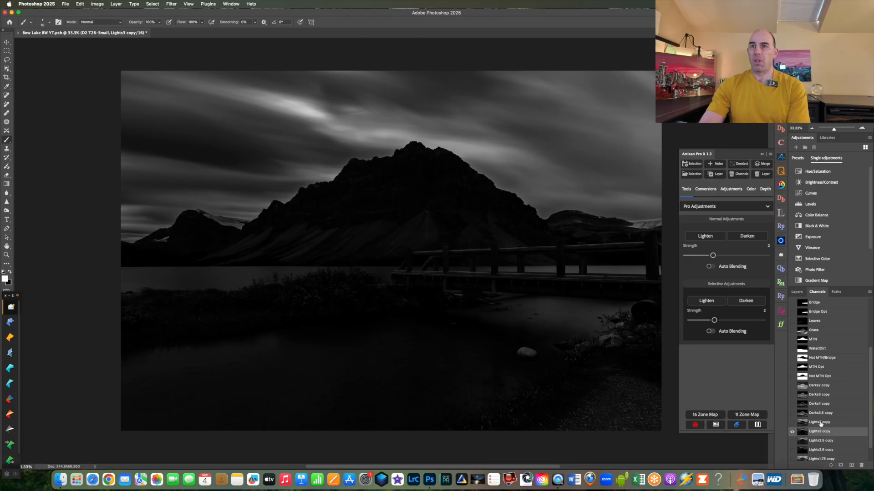
{"action": "left_click", "coordinate": [807, 423]}
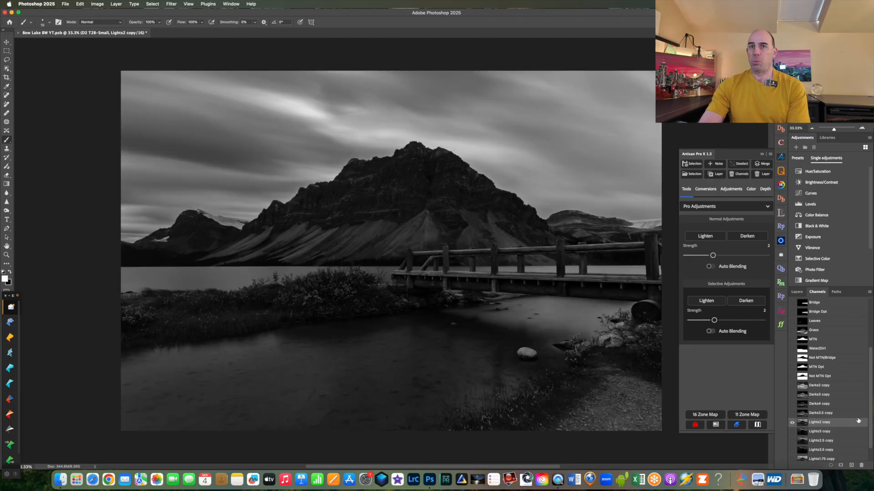
{"action": "left_click", "coordinate": [827, 441]}
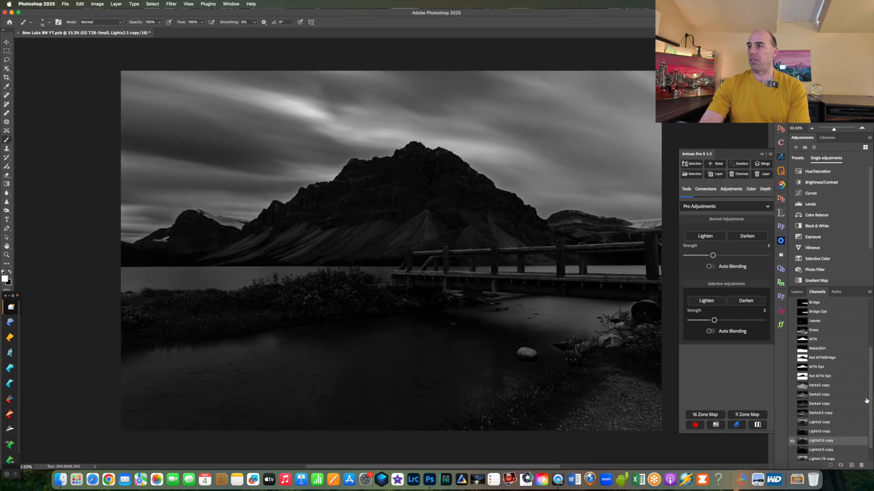
{"action": "key", "text": "super+2"}
{"action": "left_click", "coordinate": [797, 292]}
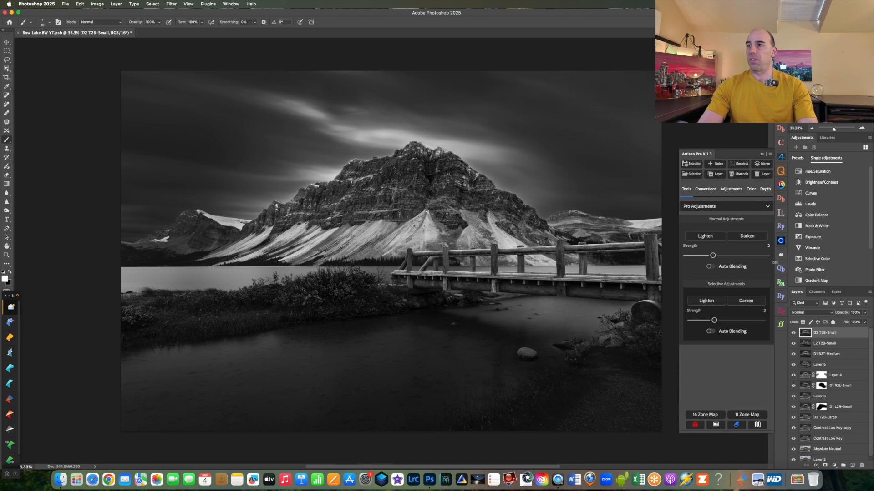
Step: Merge the three adjustment layers above Layer 5 down into Layer 5
{"action": "left_click", "coordinate": [758, 164]}
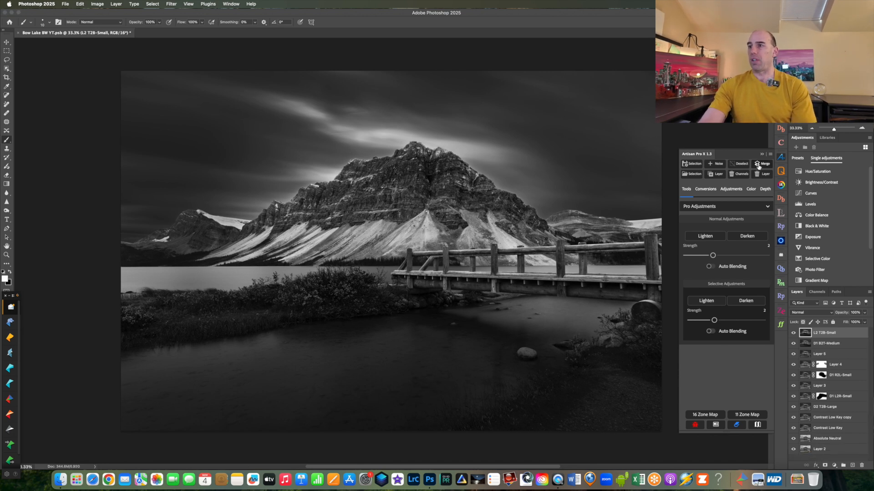
{"action": "left_click", "coordinate": [758, 165]}
{"action": "left_click", "coordinate": [758, 163]}
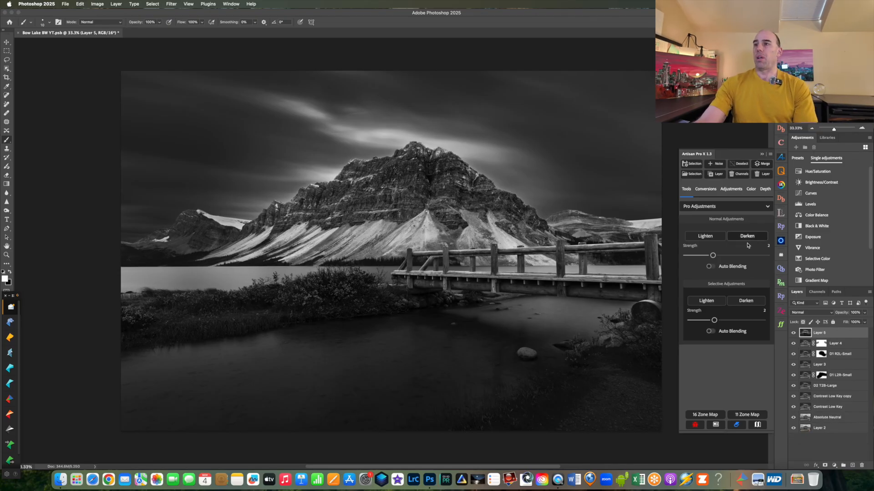
Step: Load the Water/Dirt channel as a new selection
{"action": "left_click", "coordinate": [691, 173]}
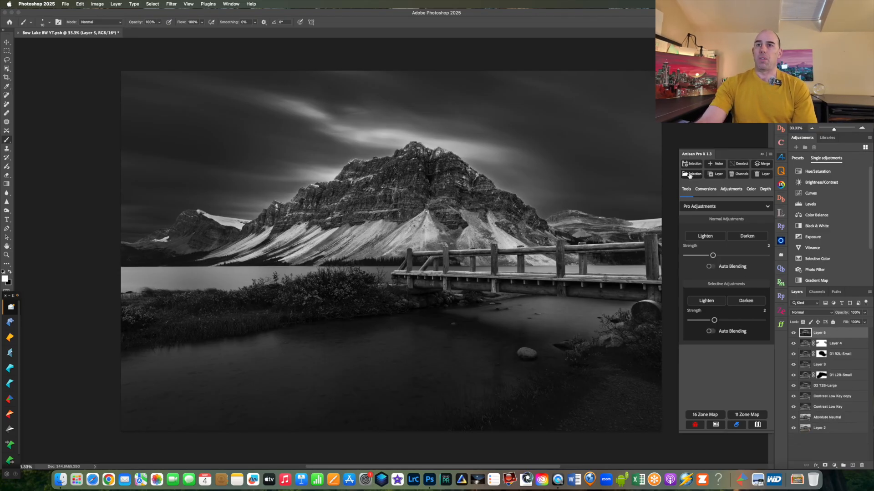
{"action": "left_click", "coordinate": [452, 219]}
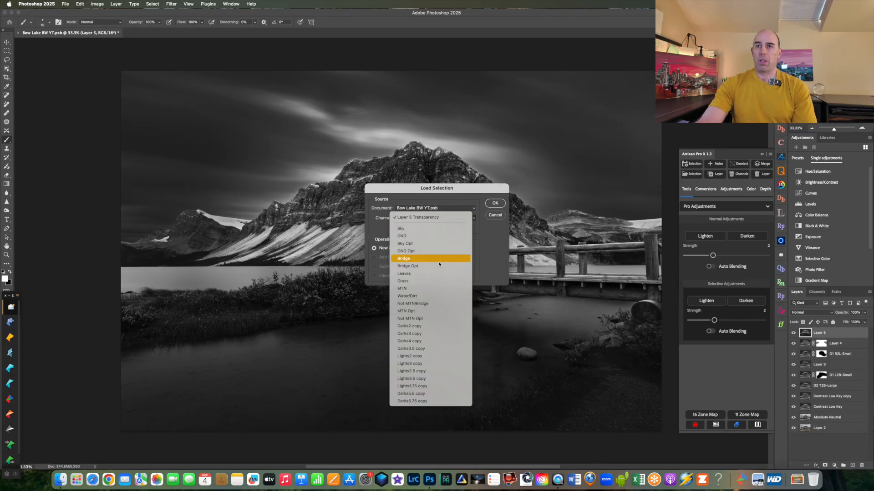
{"action": "left_click", "coordinate": [422, 296]}
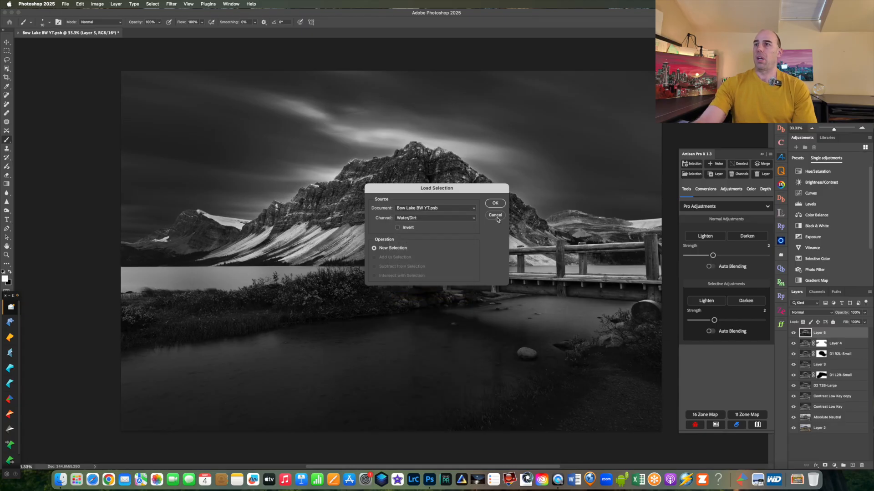
{"action": "left_click", "coordinate": [495, 204]}
Step: Intersect the water and dirt selection with the Lights2.5 copy channel to limit it to the foreground highlights
{"action": "left_click", "coordinate": [691, 174]}
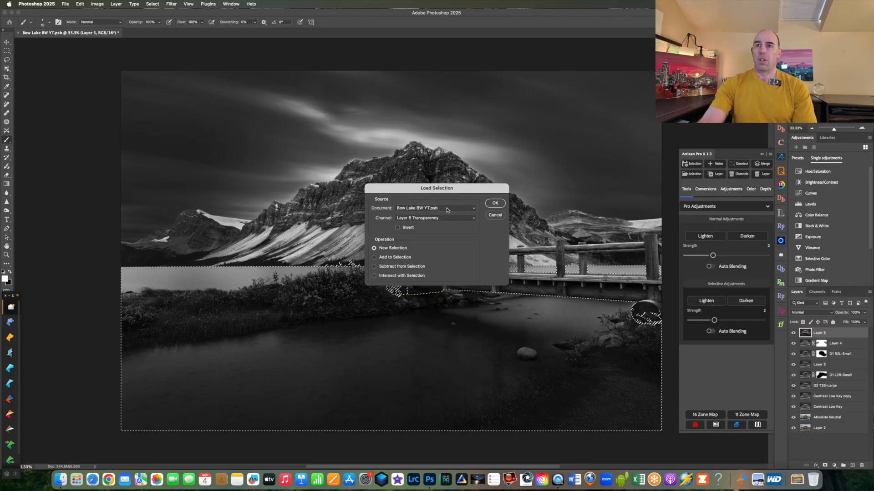
{"action": "left_click", "coordinate": [451, 218]}
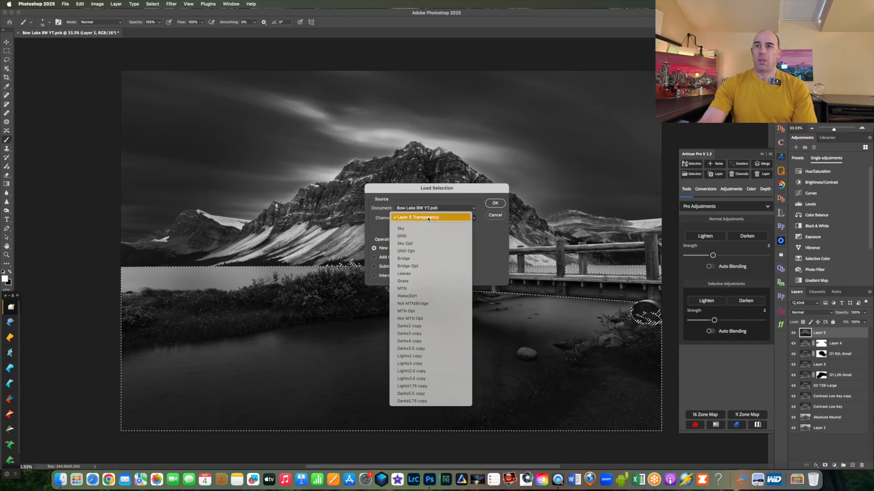
{"action": "left_click", "coordinate": [421, 371]}
{"action": "left_click", "coordinate": [374, 275]}
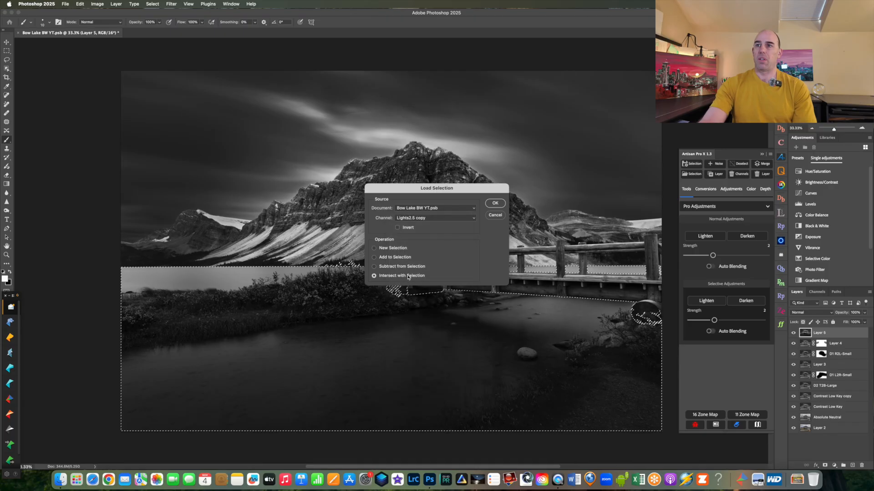
{"action": "left_click", "coordinate": [495, 203]}
Step: Lighten the selected water and dirt highlights with the selective adjustment at strength 2, and compare Layer 5 hidden and shown
{"action": "left_click", "coordinate": [708, 302]}
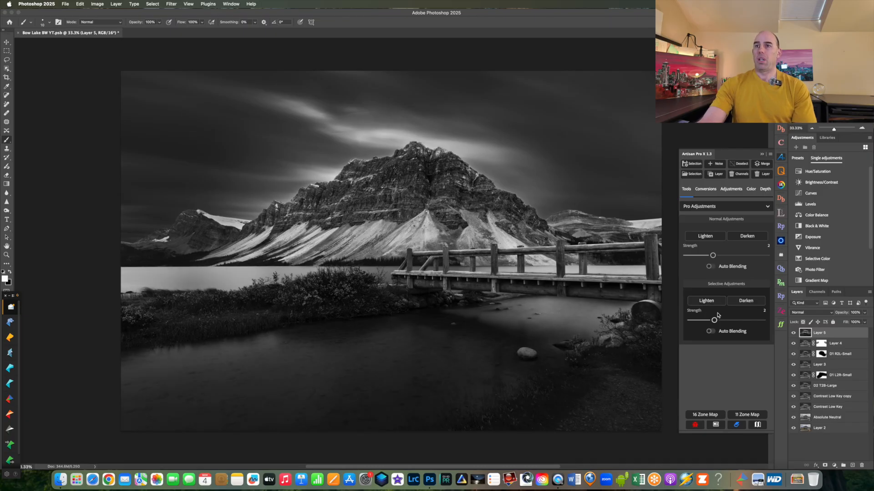
{"action": "left_click", "coordinate": [793, 333]}
{"action": "left_click", "coordinate": [793, 333]}
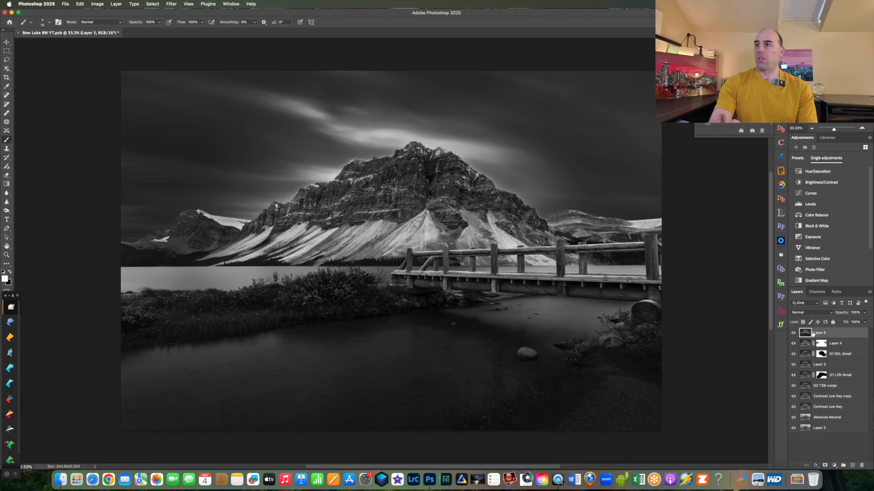
Step: Duplicate Layer 5 and toggle the copy's visibility to compare it
{"action": "key", "text": "super+j"}
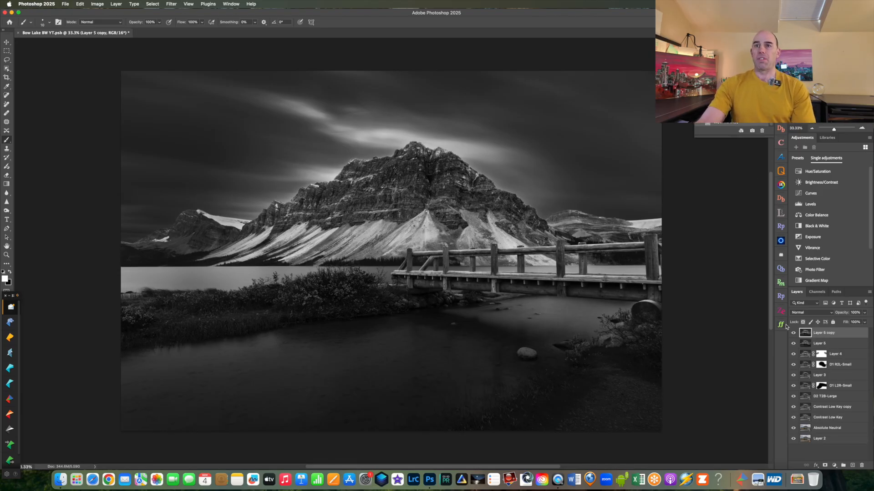
{"action": "left_click", "coordinate": [793, 334]}
{"action": "left_click", "coordinate": [793, 334]}
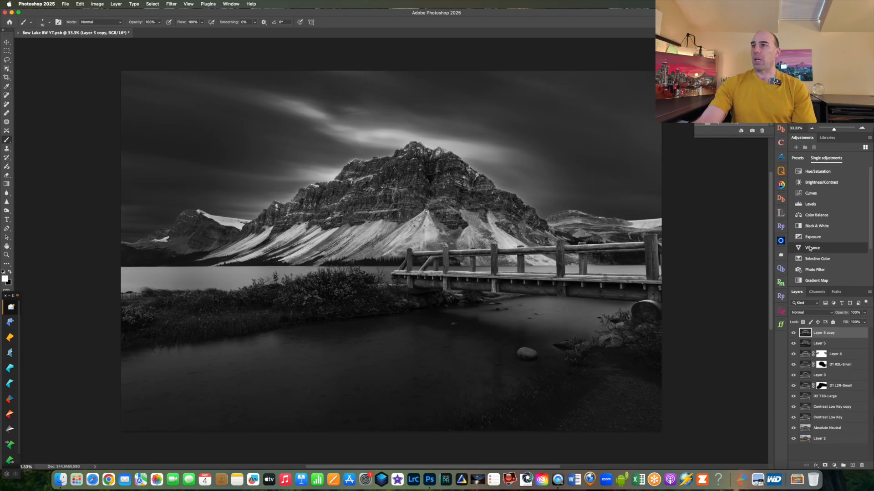
Step: Load the Water/Dirt channel as a new selection from the Artisan Pro X tools
{"action": "left_click", "coordinate": [779, 156]}
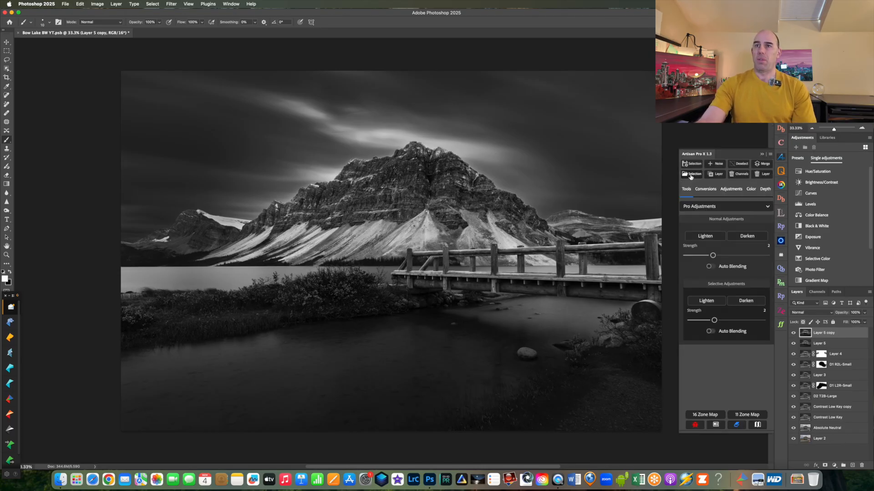
{"action": "left_click", "coordinate": [691, 174]}
{"action": "left_click", "coordinate": [454, 219]}
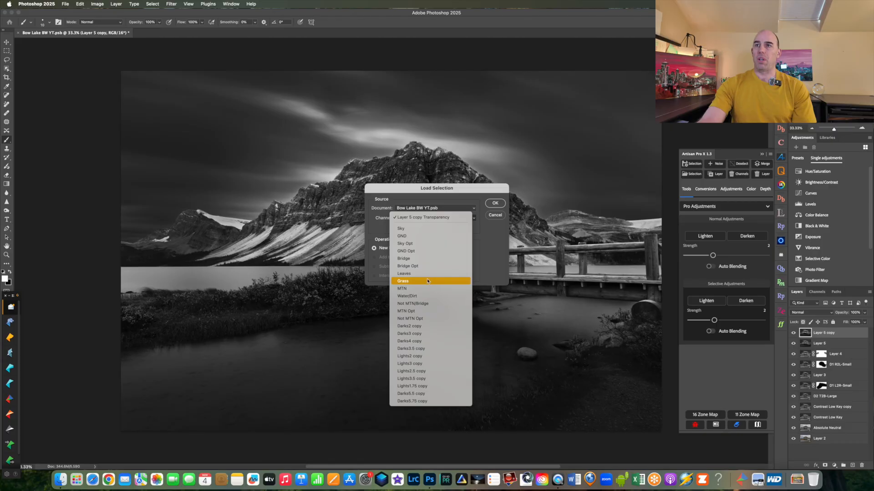
{"action": "left_click", "coordinate": [425, 297]}
{"action": "key", "text": "Return"}
Step: Intersect the water and dirt selection with the Lights2.5 copy channel
{"action": "left_click", "coordinate": [696, 174]}
{"action": "left_click", "coordinate": [432, 218]}
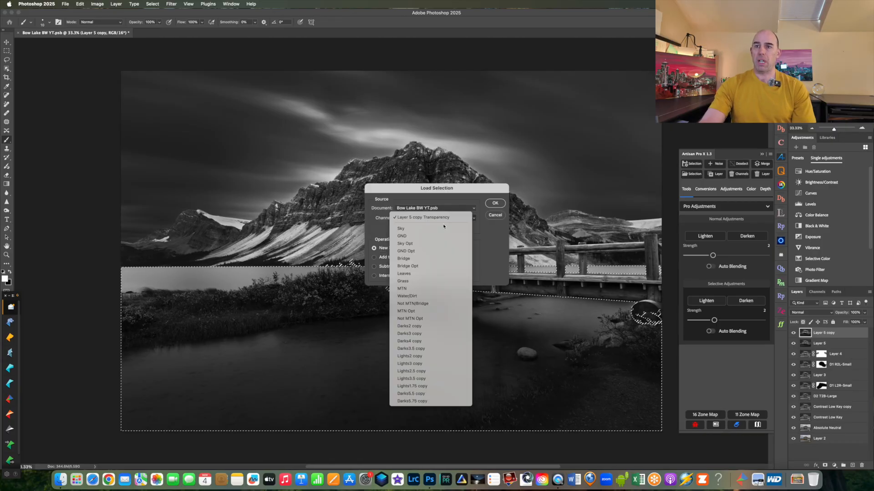
{"action": "left_click", "coordinate": [417, 372]}
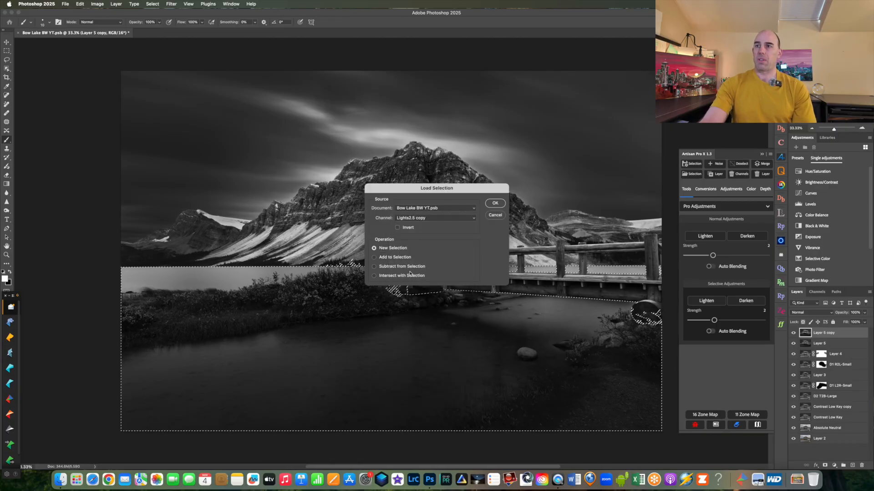
{"action": "key", "text": "Return"}
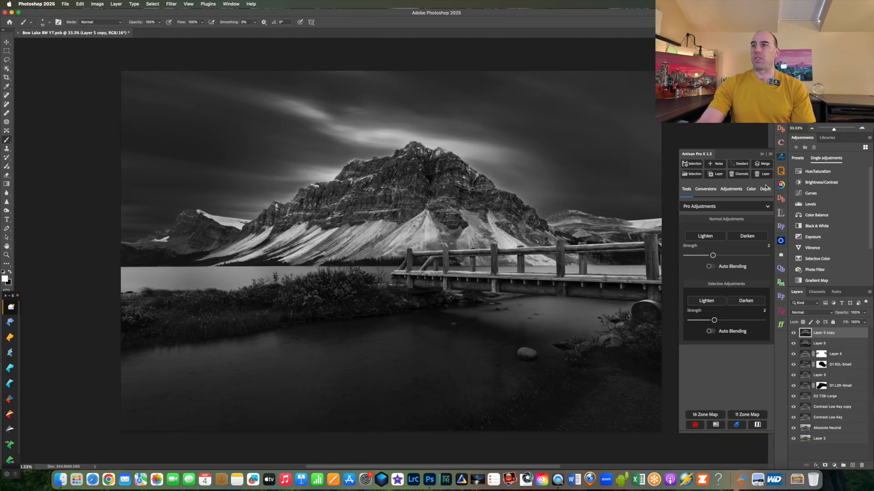
Step: Lighten the selected foreground highlights with the medium top-to-bottom depth gradient at strength 2, and merge the result down into Layer 5 copy
{"action": "left_click", "coordinate": [765, 189]}
{"action": "left_click", "coordinate": [728, 207]}
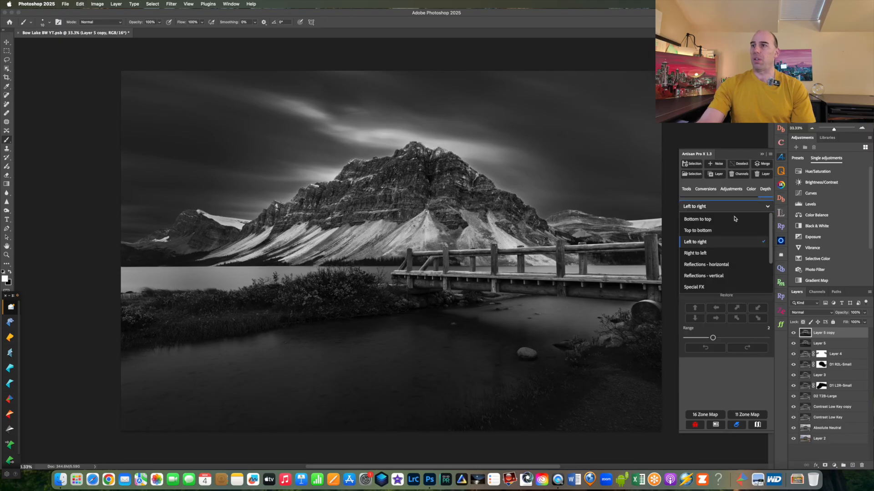
{"action": "left_click", "coordinate": [708, 231]}
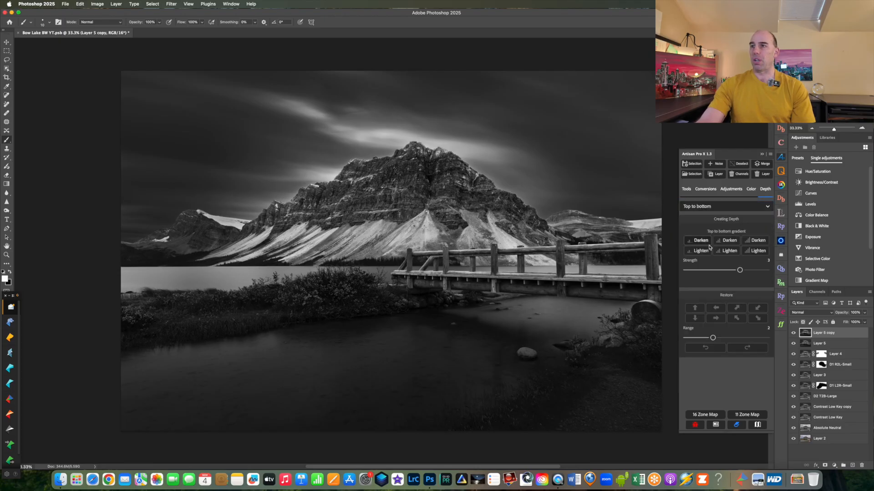
{"action": "left_click", "coordinate": [713, 270]}
{"action": "left_click", "coordinate": [728, 252]}
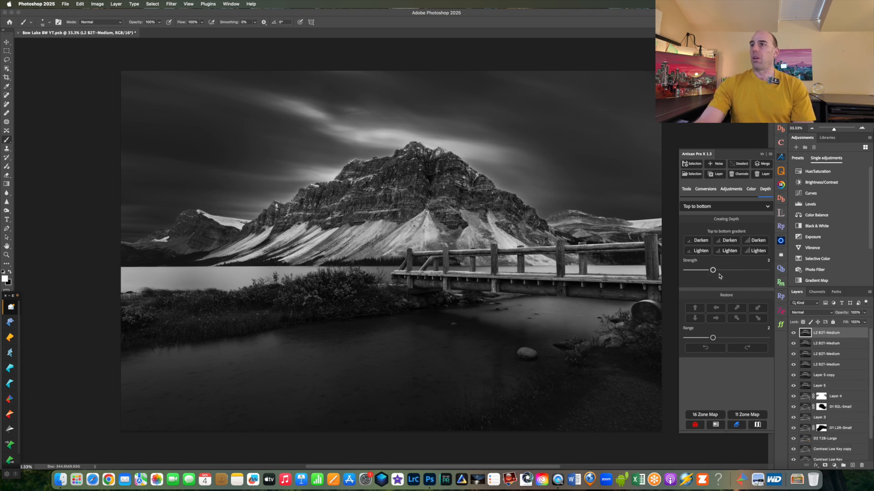
{"action": "left_click", "coordinate": [763, 165]}
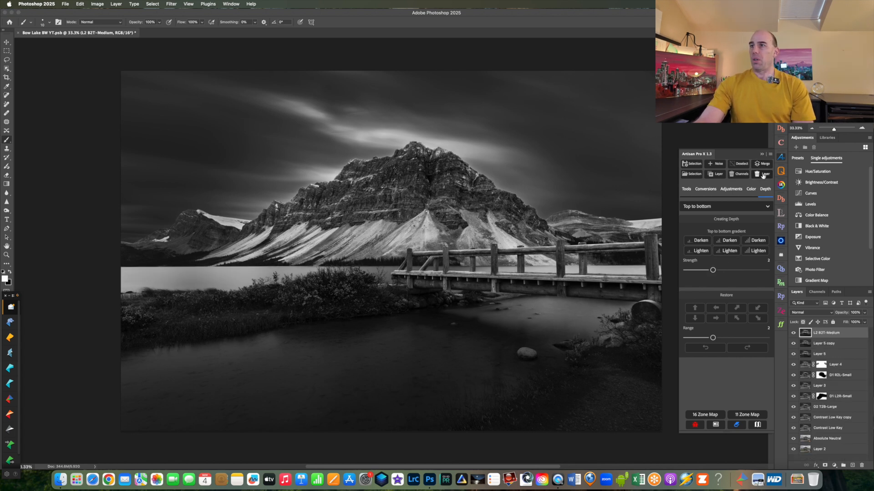
{"action": "left_click", "coordinate": [763, 165]}
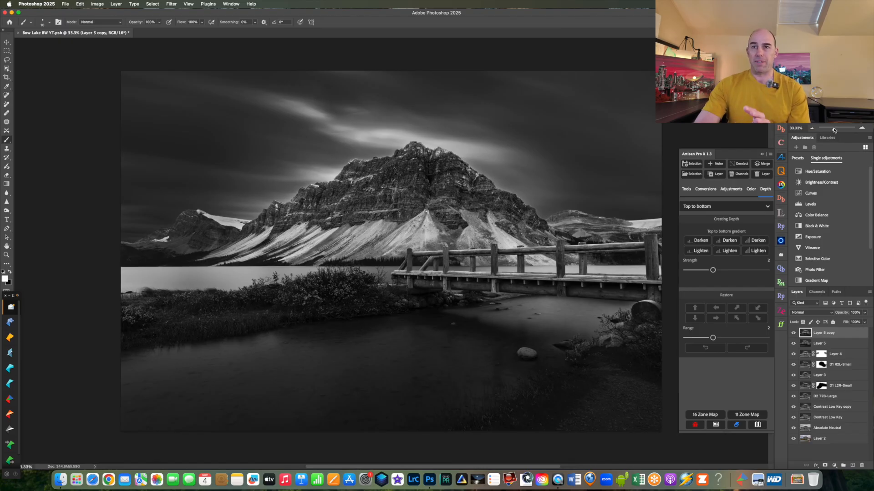
Step: Examine the shoreline, tree line and bushes around the lake up close for edge artifacts, and return to the full image
{"action": "left_click_drag", "start_coordinate": [834, 130], "coordinate": [841, 130]}
{"action": "scroll", "coordinate": [390, 251], "scroll_direction": "down", "scroll_amount": 3}
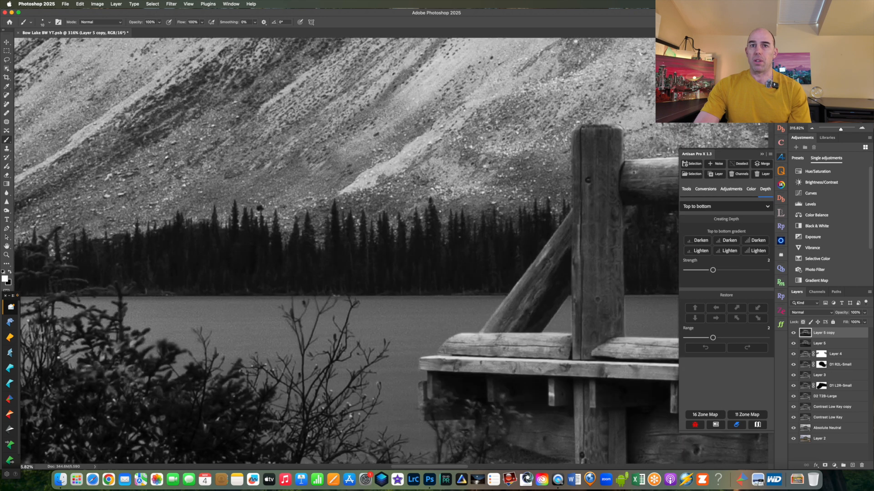
{"action": "scroll", "coordinate": [391, 250], "scroll_direction": "left", "scroll_amount": 10}
{"action": "scroll", "coordinate": [391, 251], "scroll_direction": "left", "scroll_amount": 2}
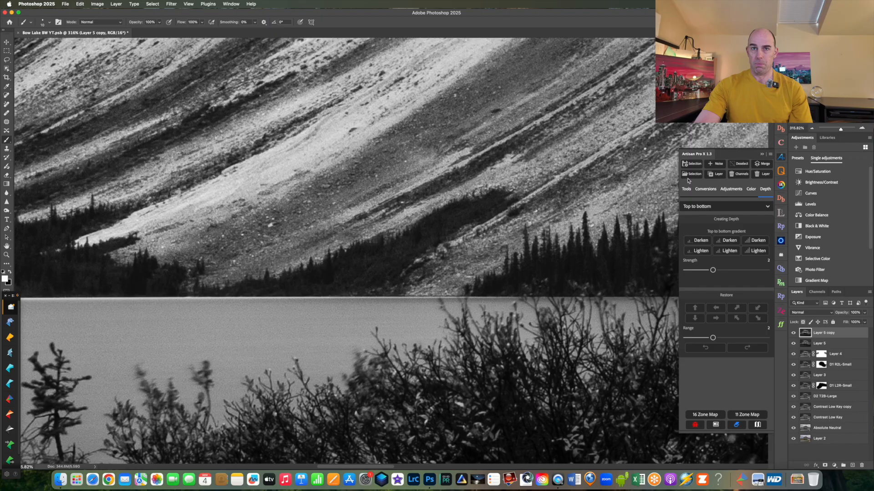
{"action": "scroll", "coordinate": [391, 251], "scroll_direction": "left", "scroll_amount": 20}
{"action": "scroll", "coordinate": [390, 251], "scroll_direction": "up", "scroll_amount": 2}
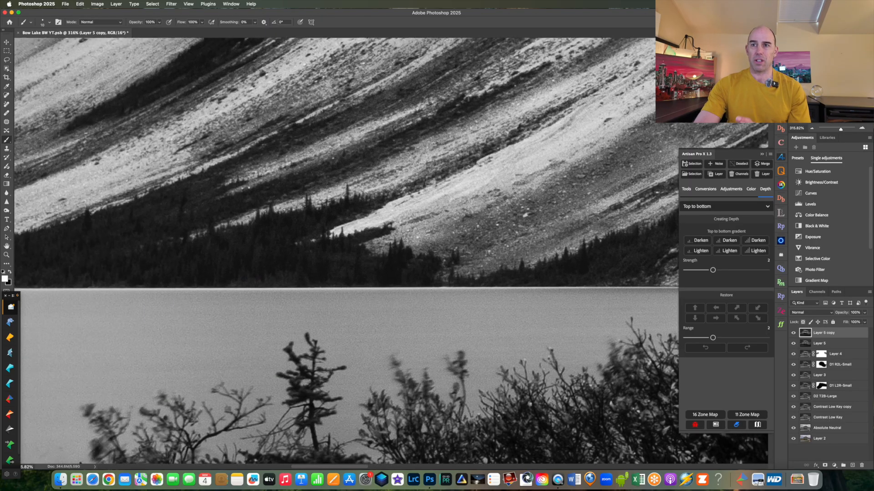
{"action": "scroll", "coordinate": [391, 250], "scroll_direction": "left", "scroll_amount": 2}
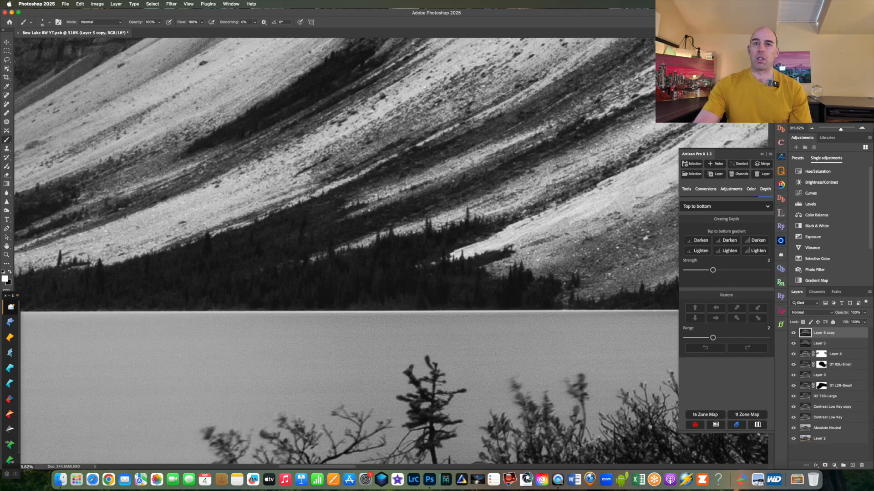
{"action": "scroll", "coordinate": [345, 250], "scroll_direction": "down", "scroll_amount": 5}
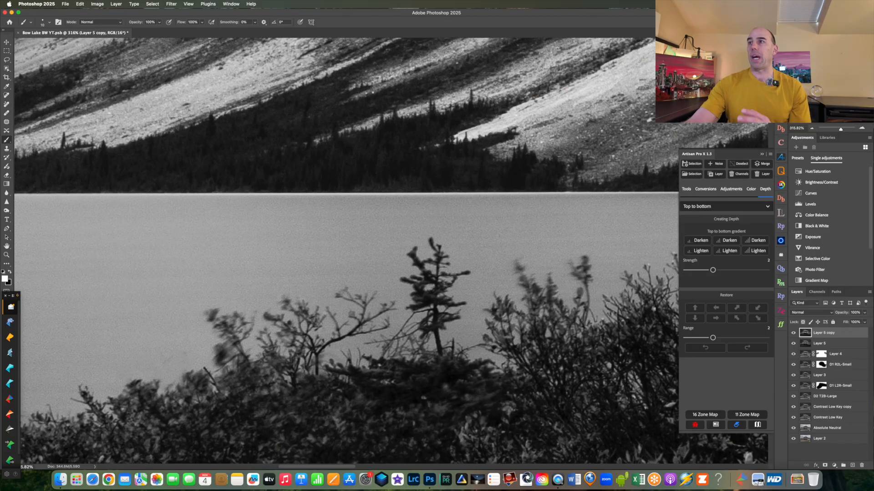
{"action": "scroll", "coordinate": [346, 251], "scroll_direction": "right", "scroll_amount": 10}
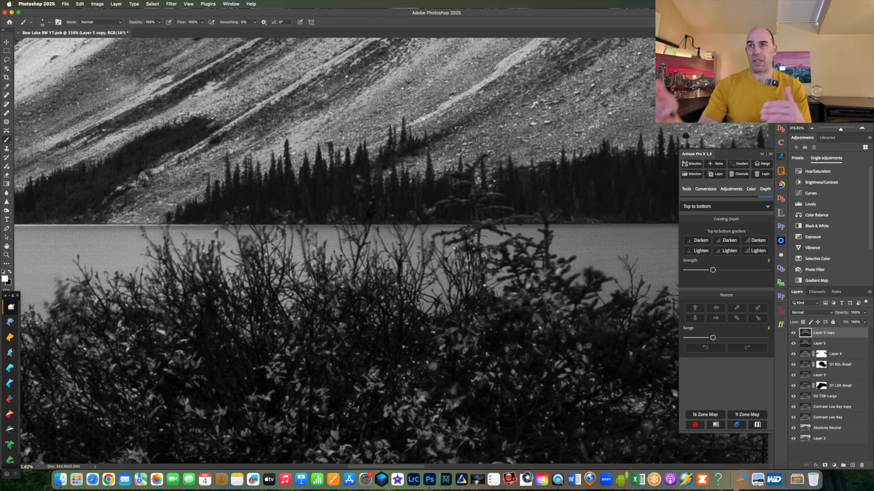
{"action": "key", "text": "super+0"}
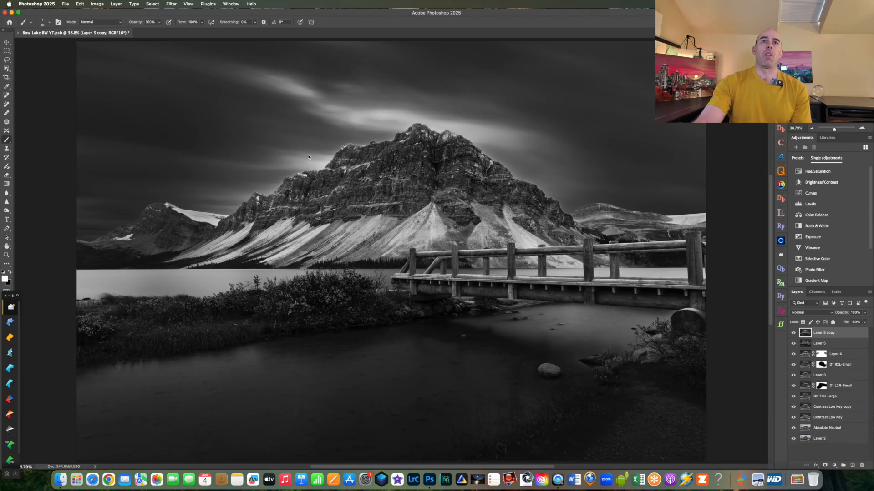
Step: Open the recent file Bow Lake BW Final.tif and compare it with the working Bow Lake BW YT.psb document
{"action": "left_click", "coordinate": [64, 5]}
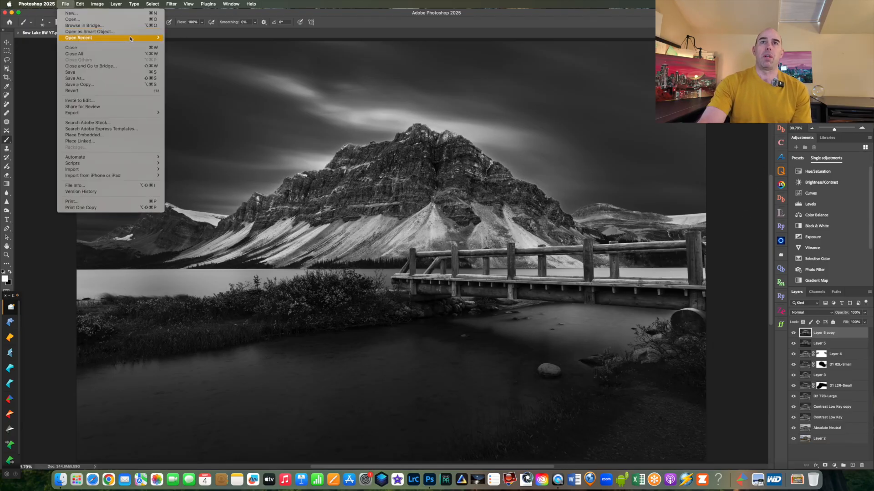
{"action": "mouse_move", "coordinate": [109, 37]}
{"action": "left_click", "coordinate": [182, 44]}
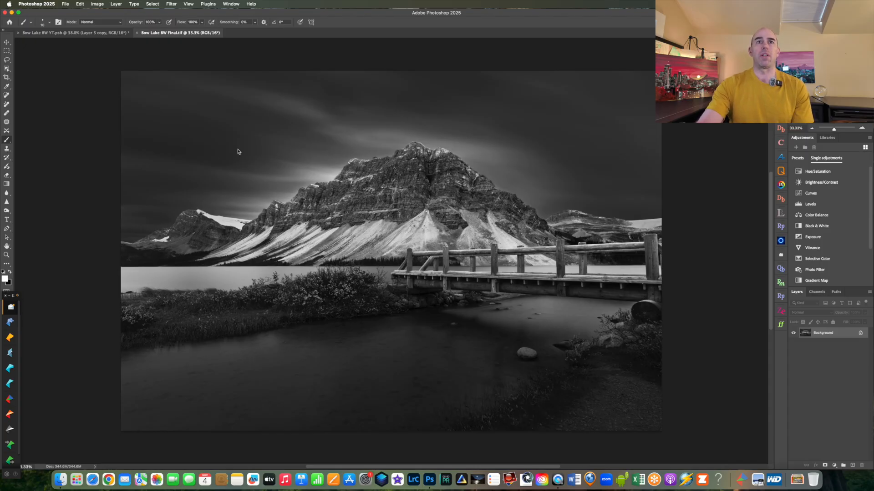
{"action": "left_click", "coordinate": [59, 33]}
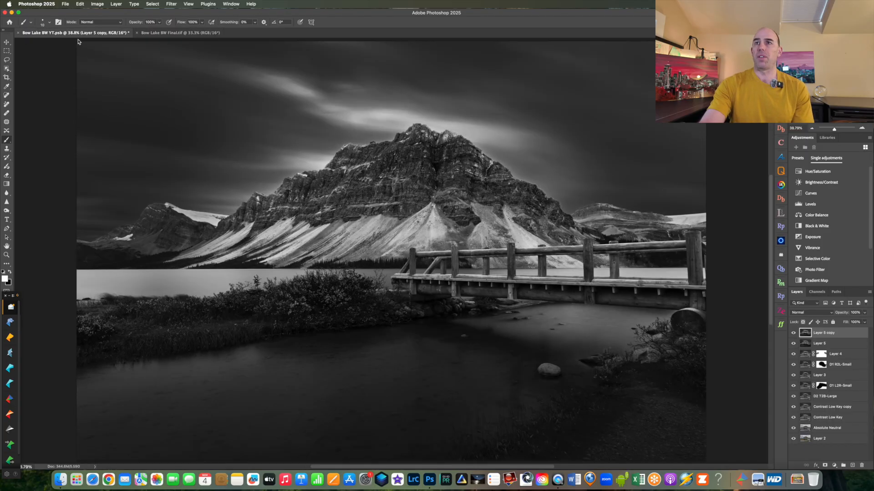
{"action": "left_click", "coordinate": [200, 33]}
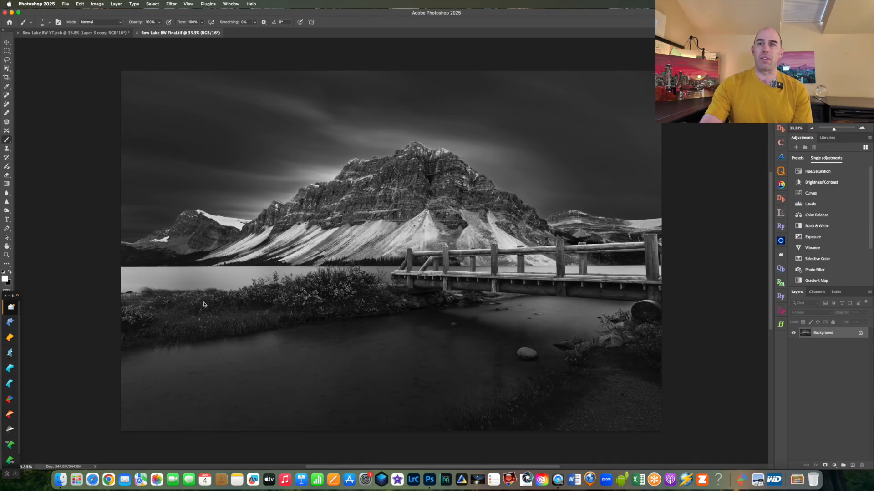
{"action": "key", "text": "ctrl+Tab"}
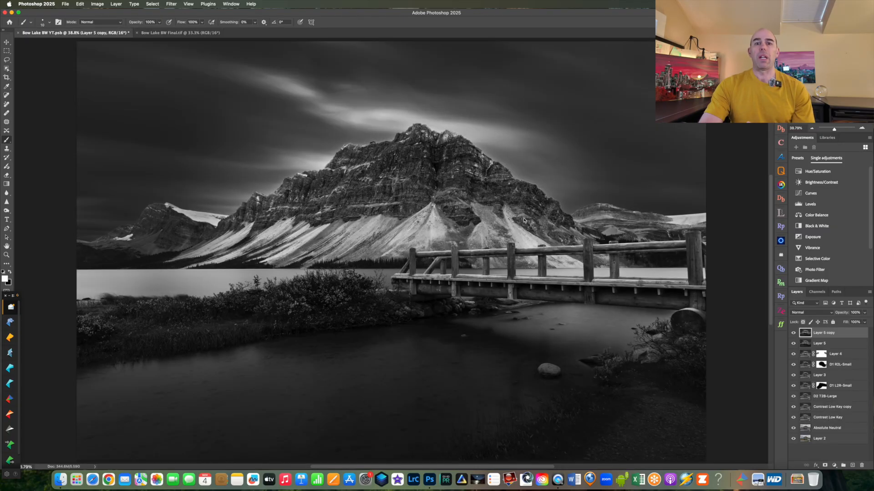